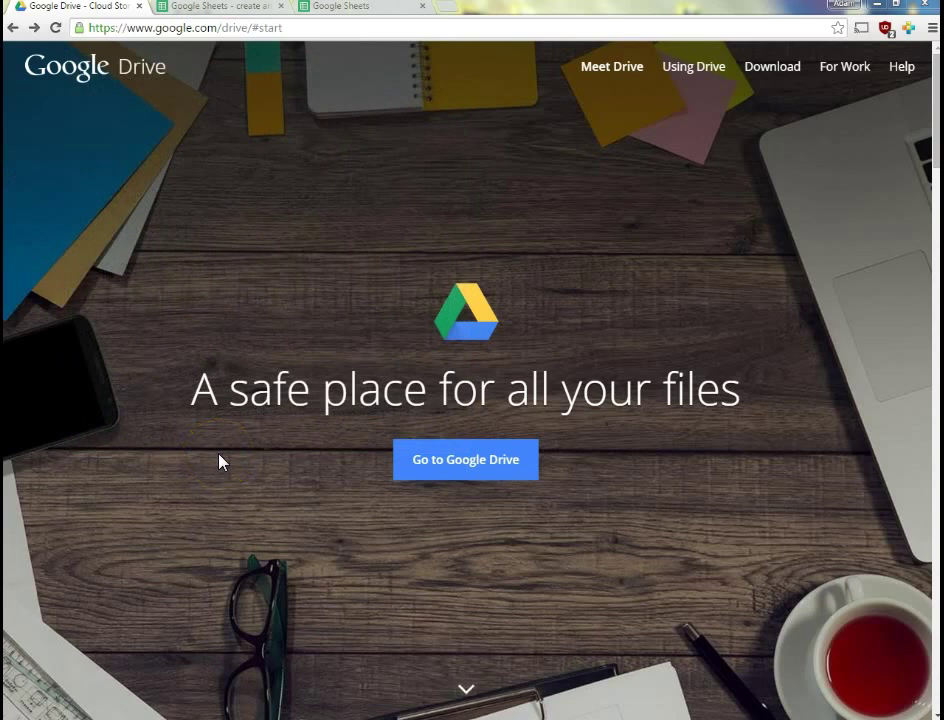
Go from the welcome page through Google Drive to the Google Sheets home page of recent spreadsheets
click(212, 453)
click(160, 138)
click(430, 462)
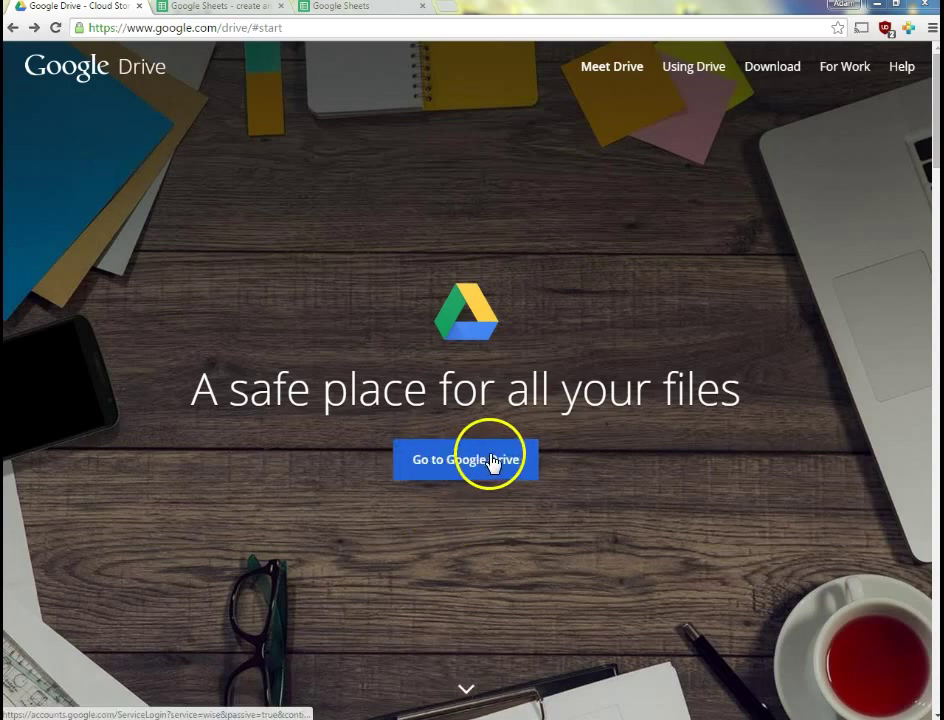
click(234, 10)
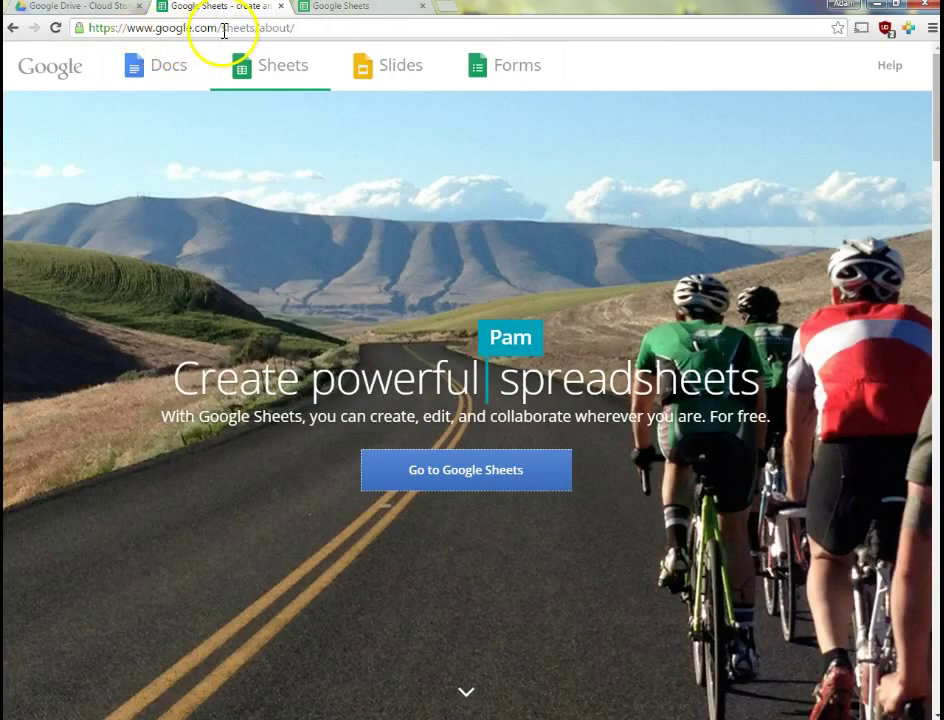
click(332, 12)
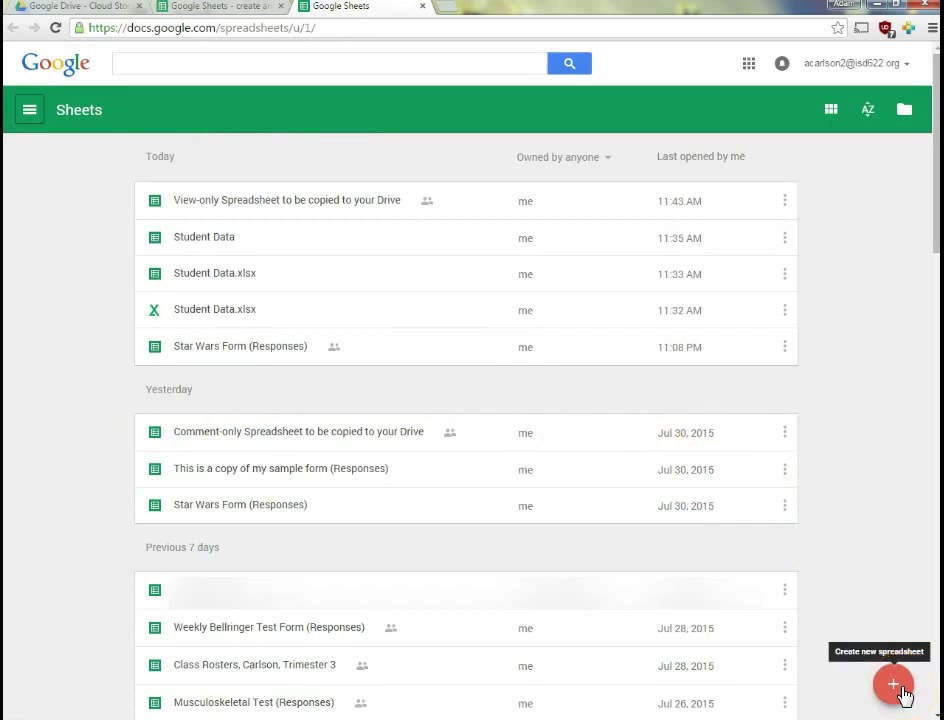
Create a blank Untitled spreadsheet, view Drive's NEW menu, then return to the new spreadsheet
click(893, 685)
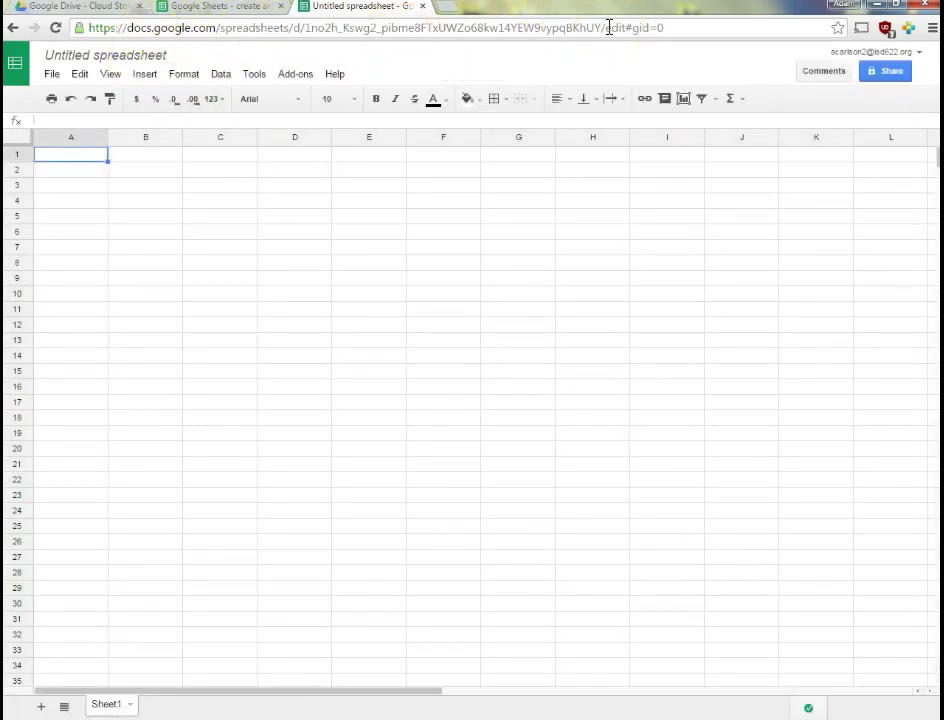
click(90, 8)
click(422, 452)
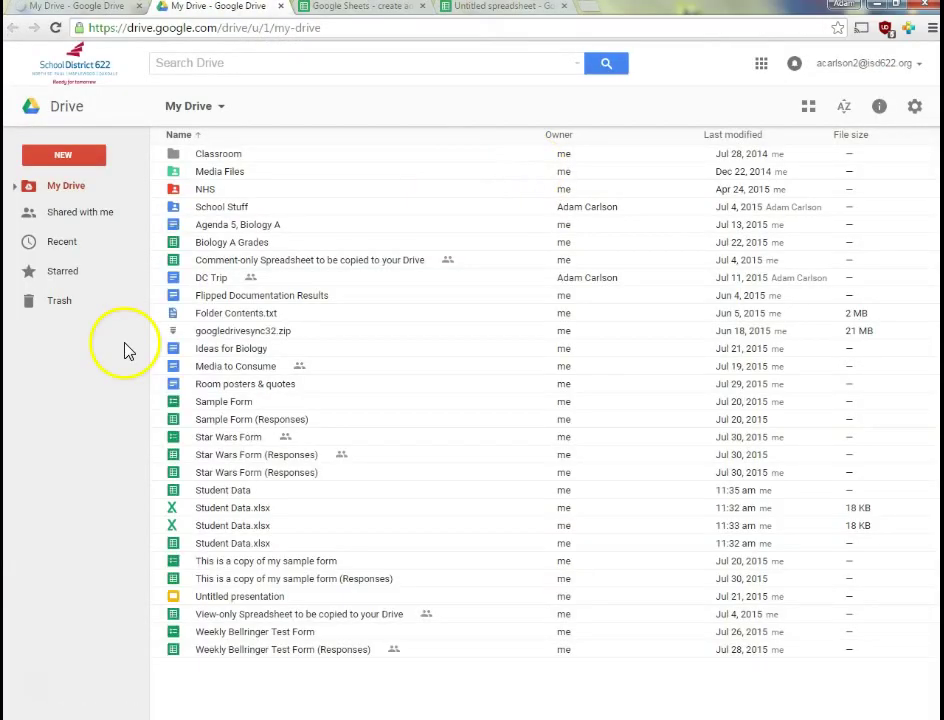
click(79, 160)
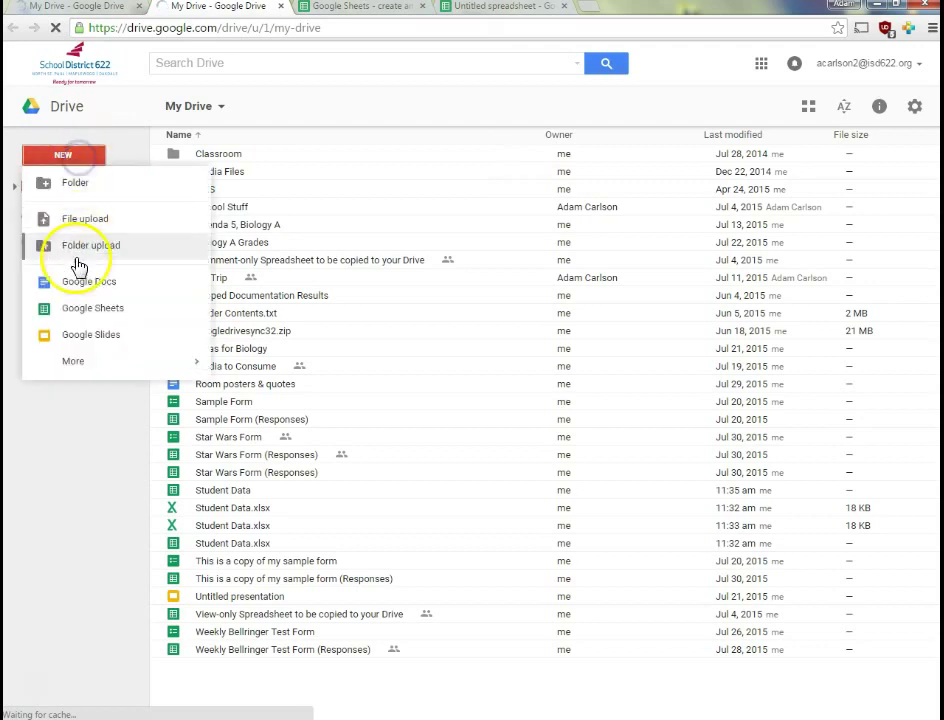
click(478, 8)
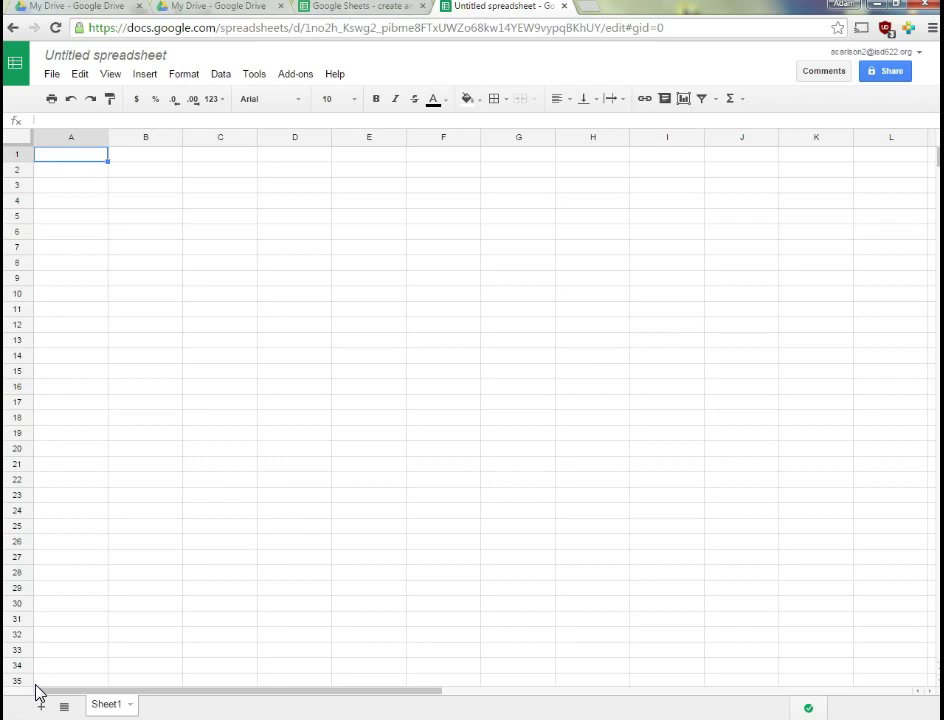
Rename the untitled file to 'My first spreadsheet' through the title's Rename dialog
click(51, 75)
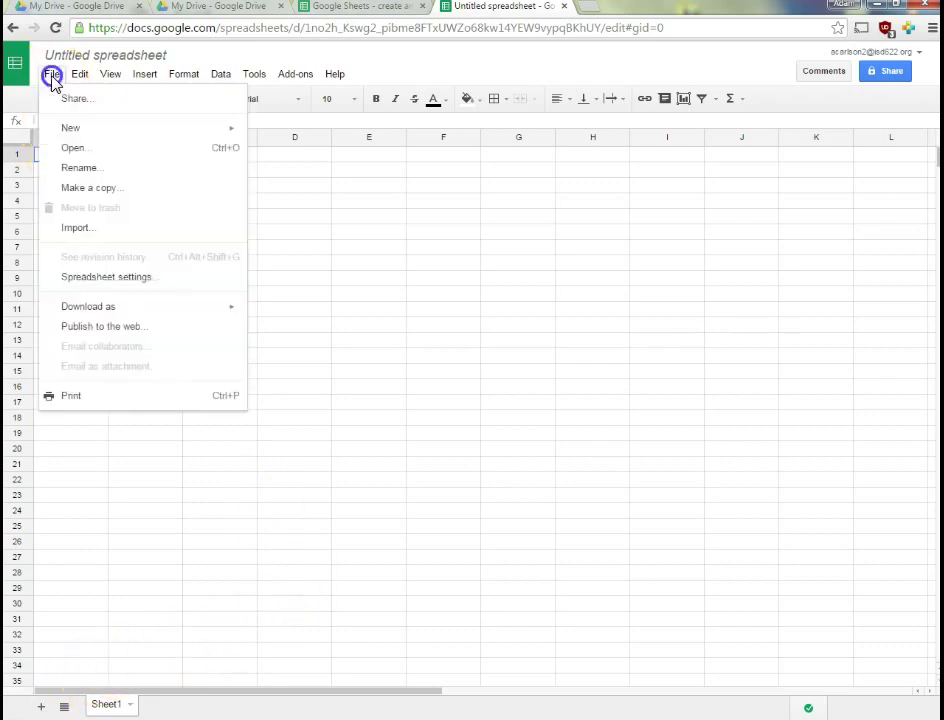
click(68, 170)
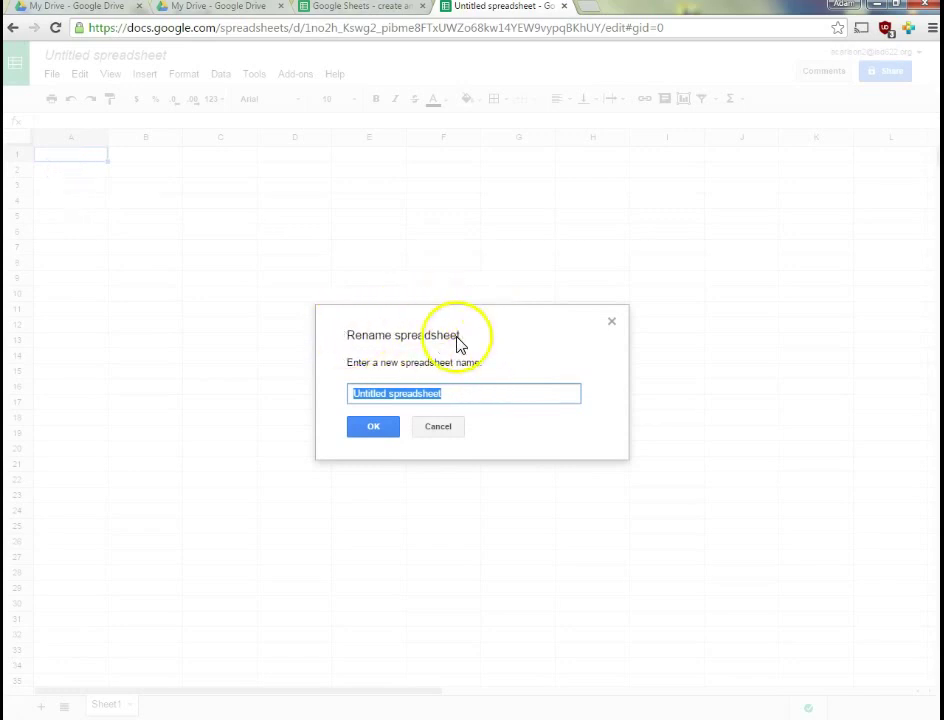
click(440, 430)
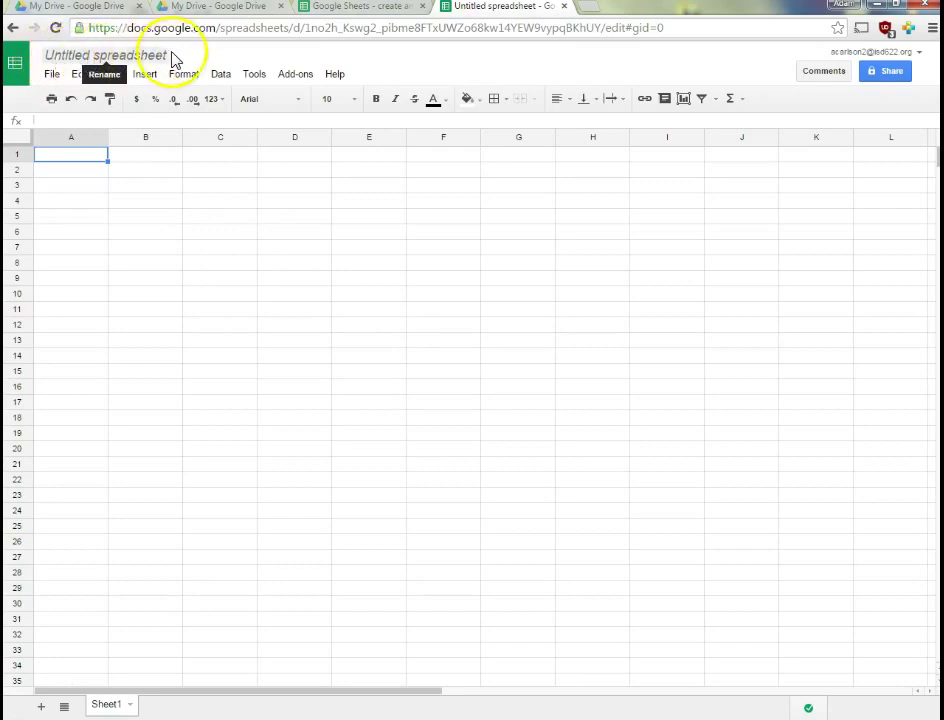
click(64, 55)
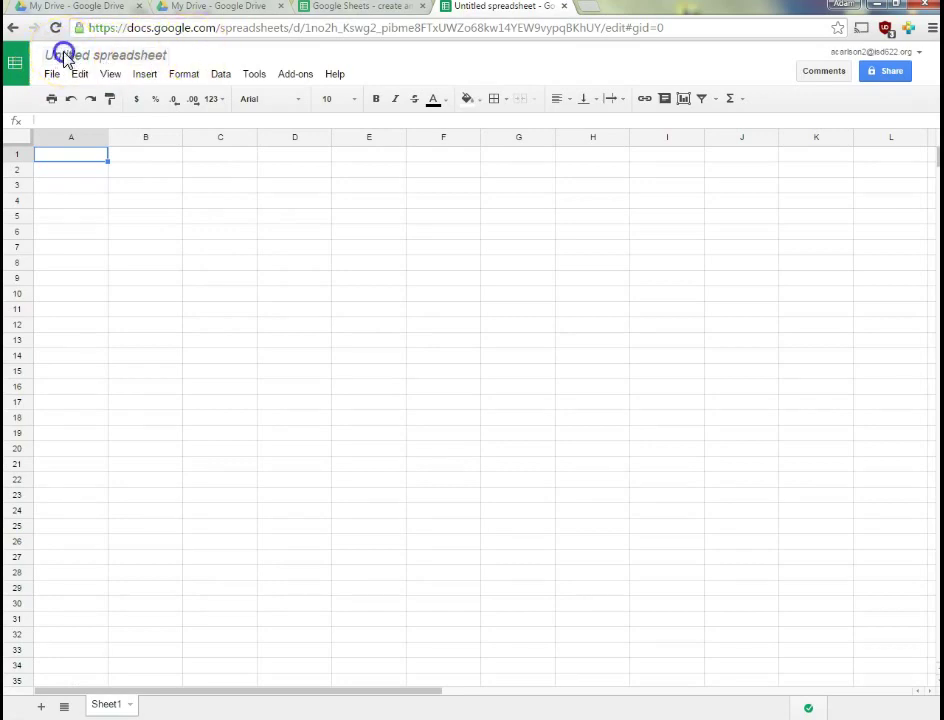
text(My first spreadsheet)
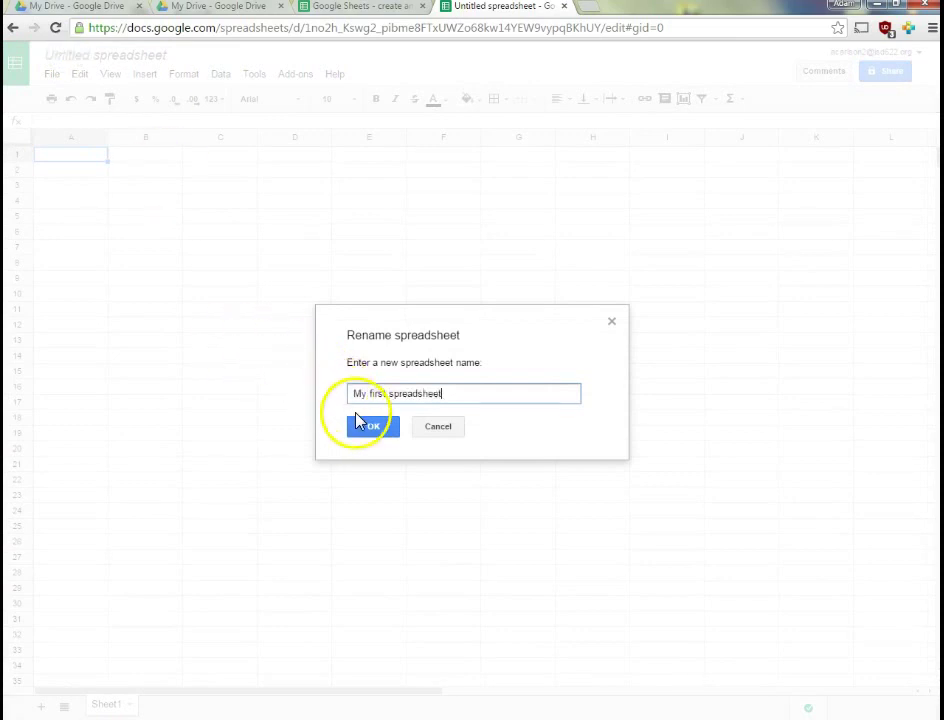
click(364, 426)
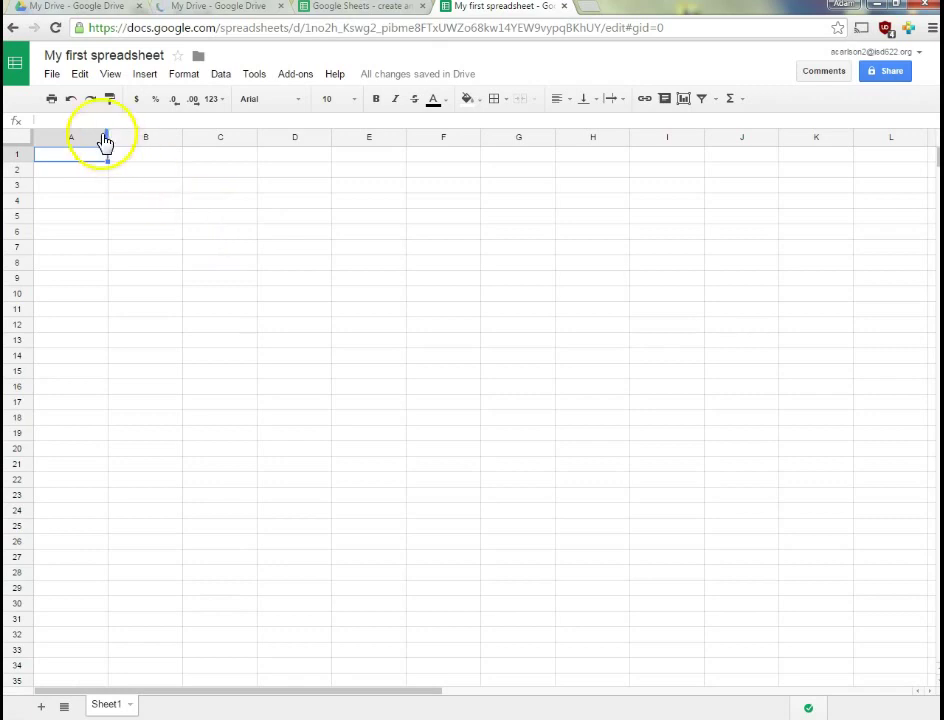
Check the File menu and the autosave status explanation
click(51, 75)
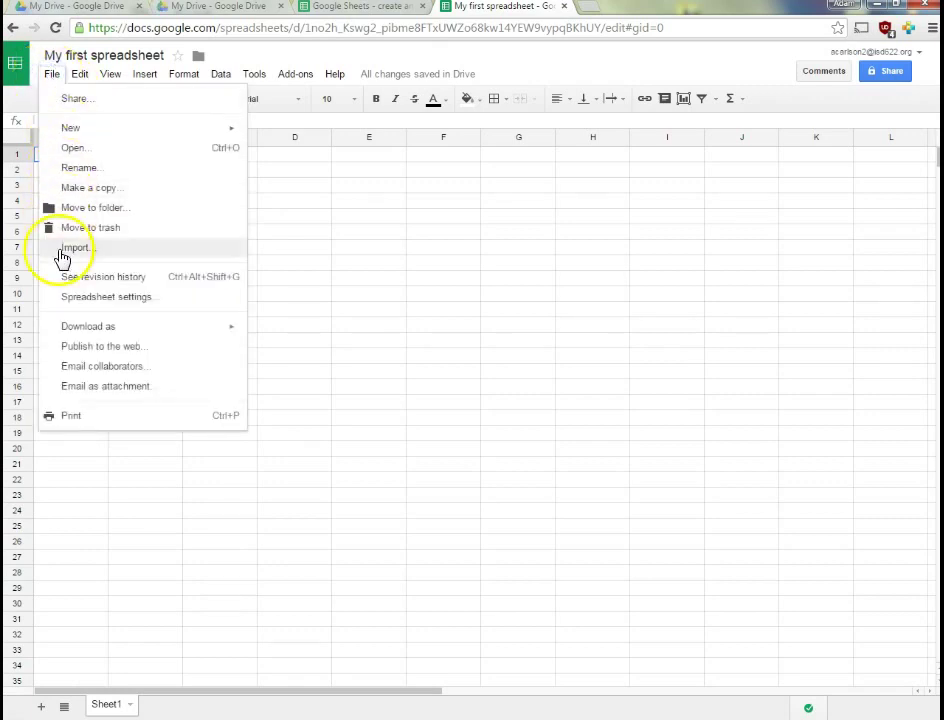
click(51, 76)
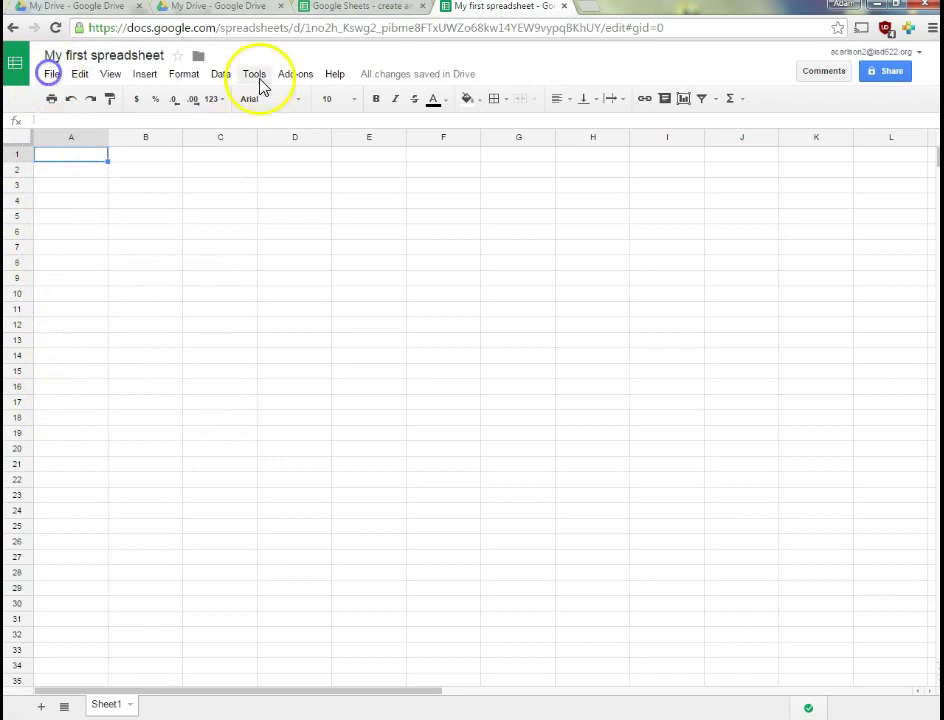
mouse_move(371, 86)
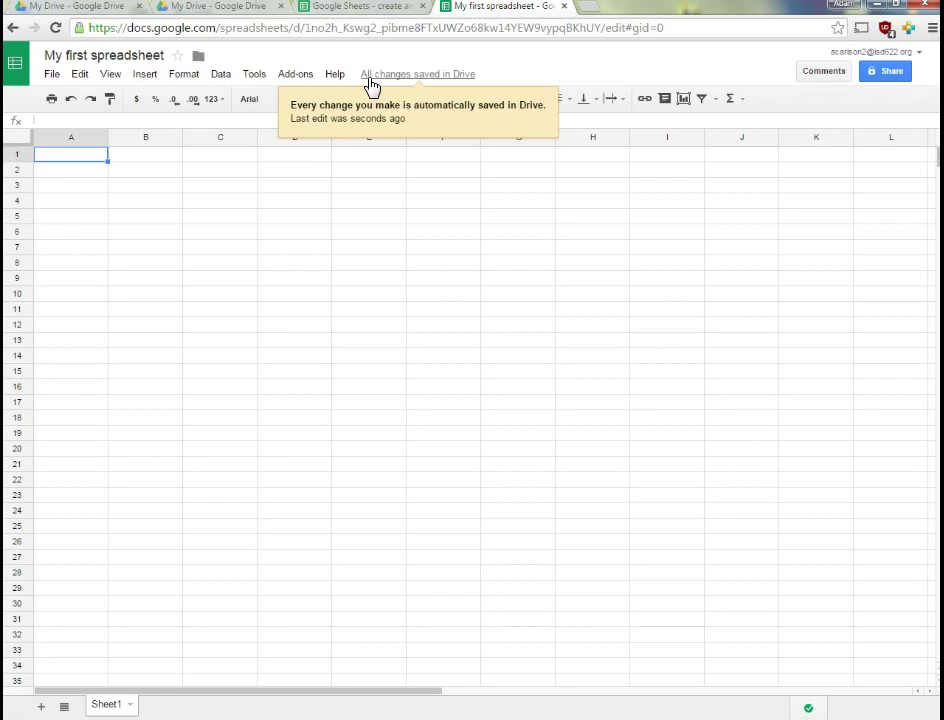
Enter 'This is me typing into Cell A1' in cell A1, then close the spreadsheet tab
click(70, 158)
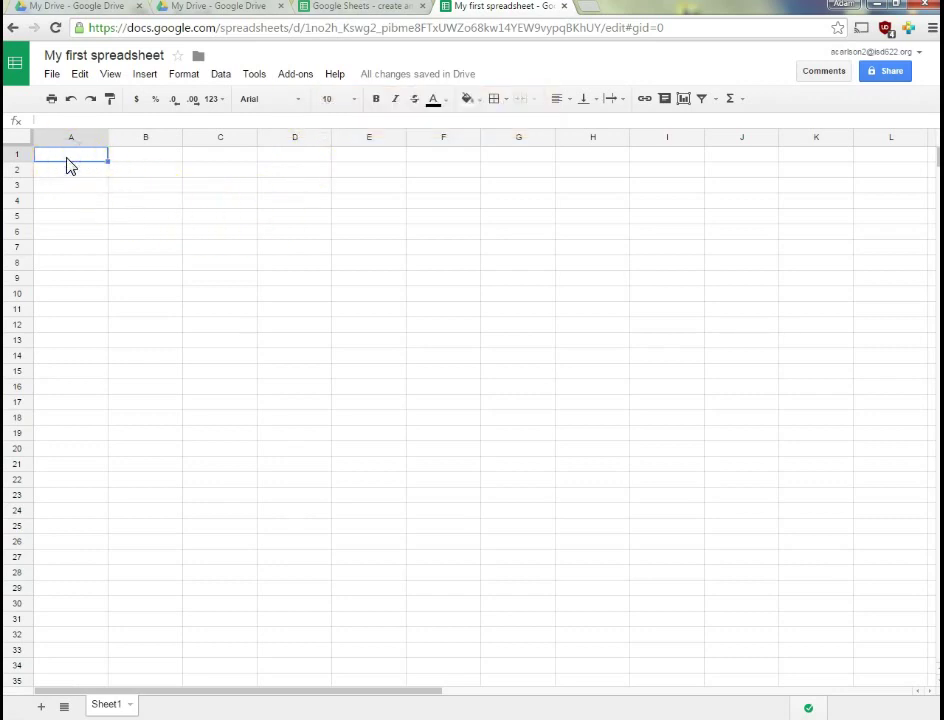
text(This is me typing into Cell A1)
key(Return)
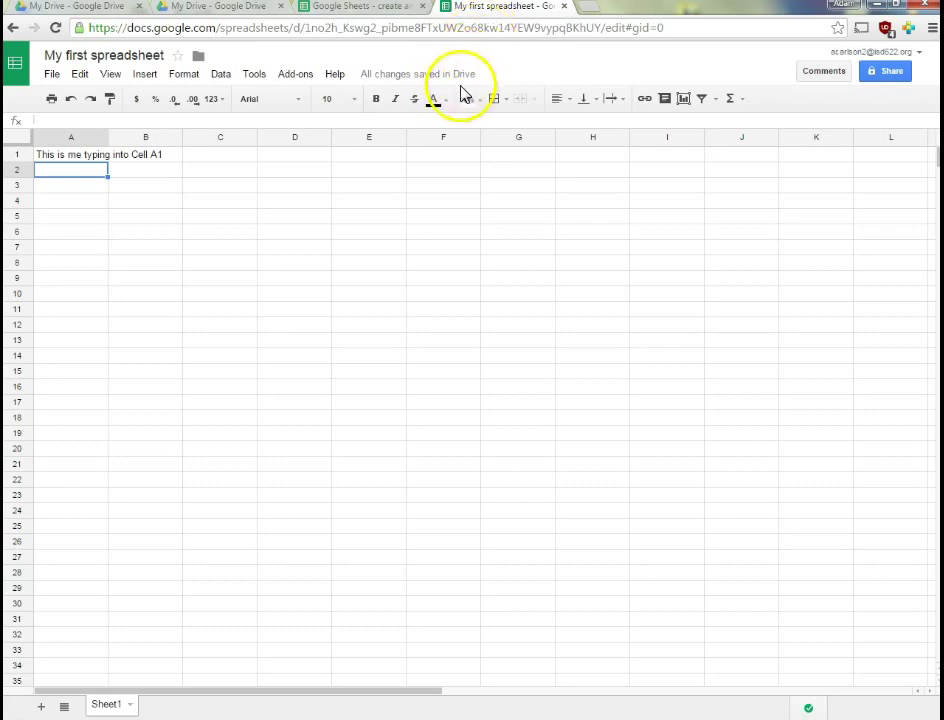
middle_click(480, 10)
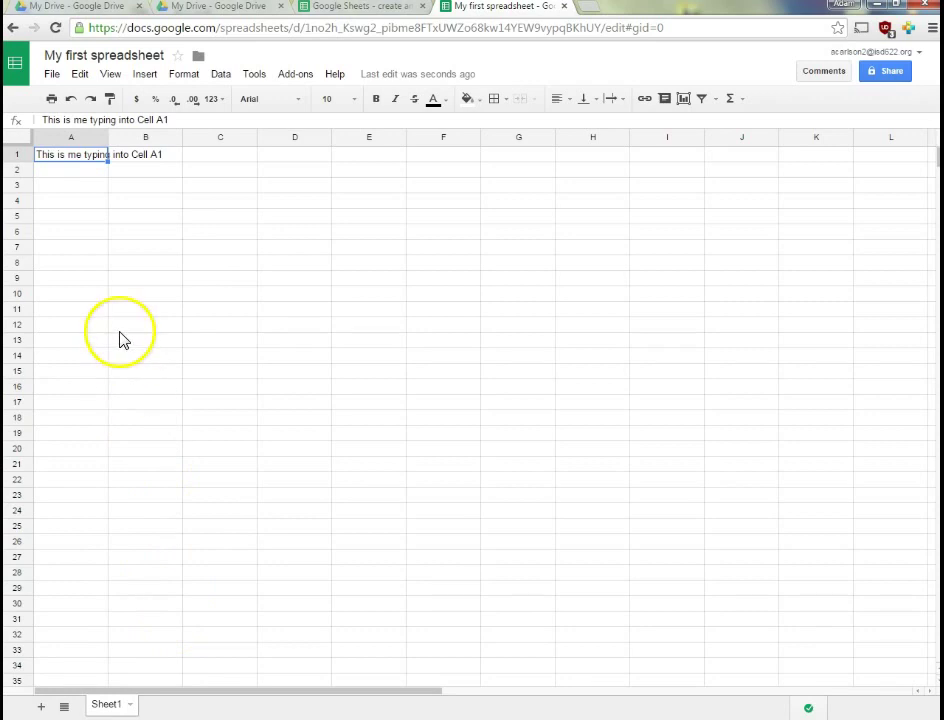
Open the File > Open dialog, browse its lists and go to the Upload tab
click(62, 76)
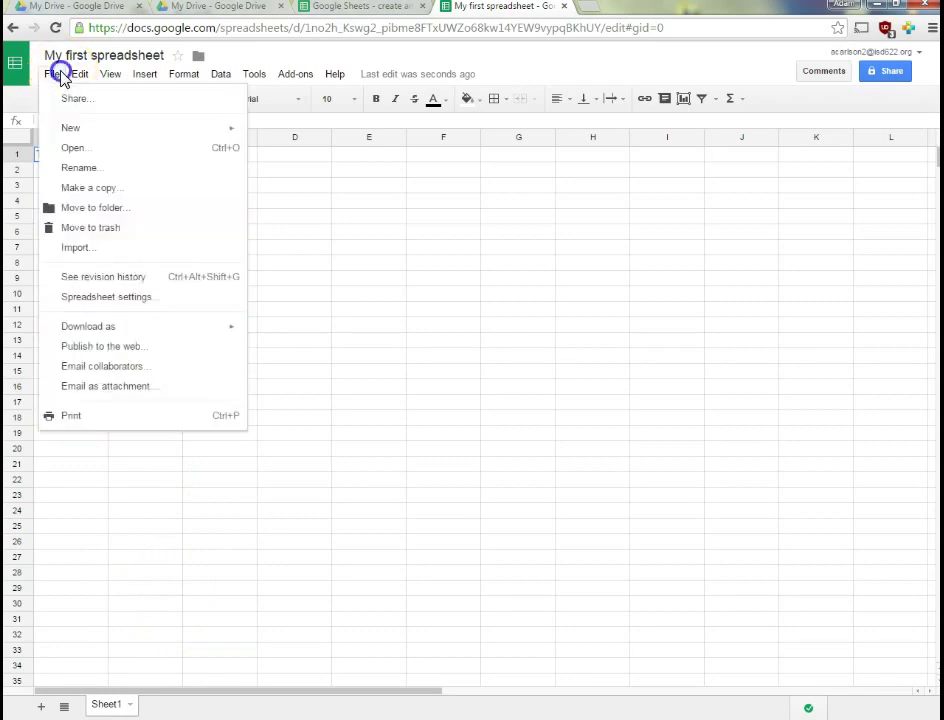
click(68, 152)
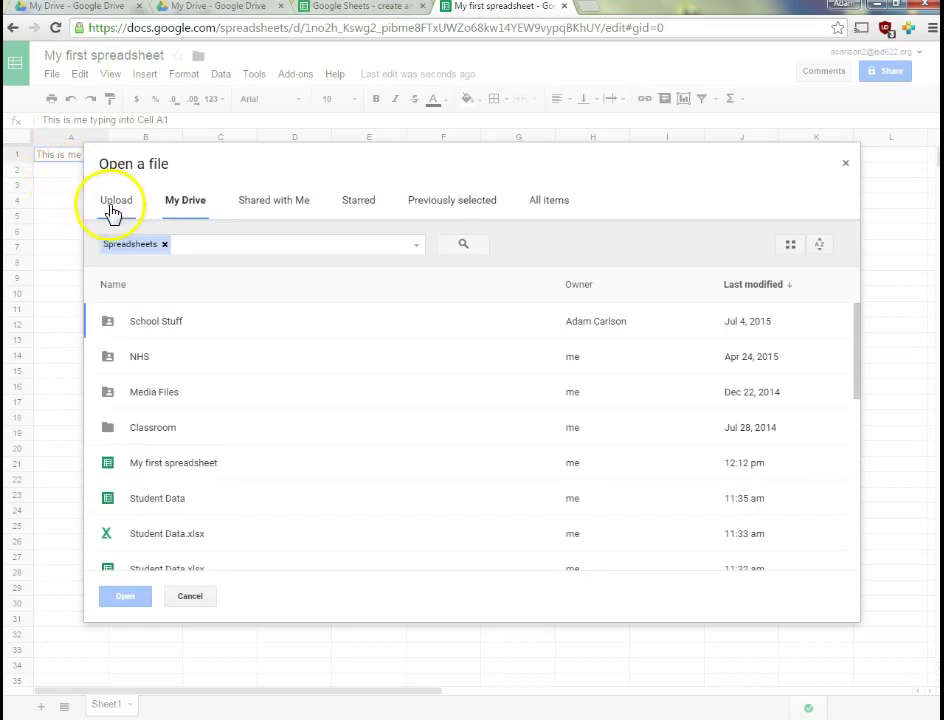
scroll(215, 470, down, 1)
scroll(217, 505, down, 3)
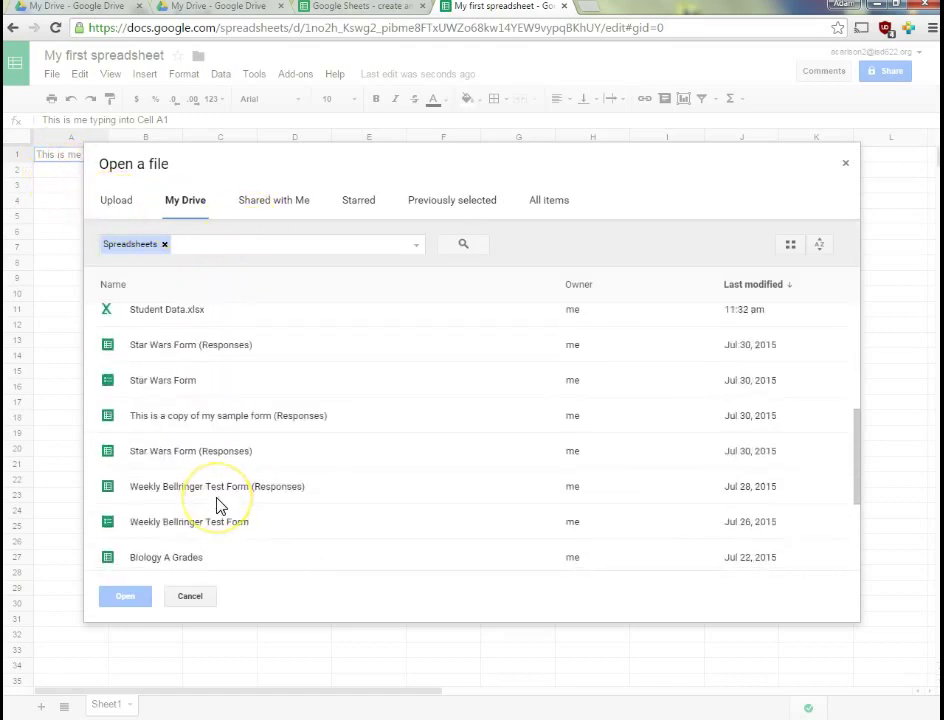
scroll(217, 505, up, 4)
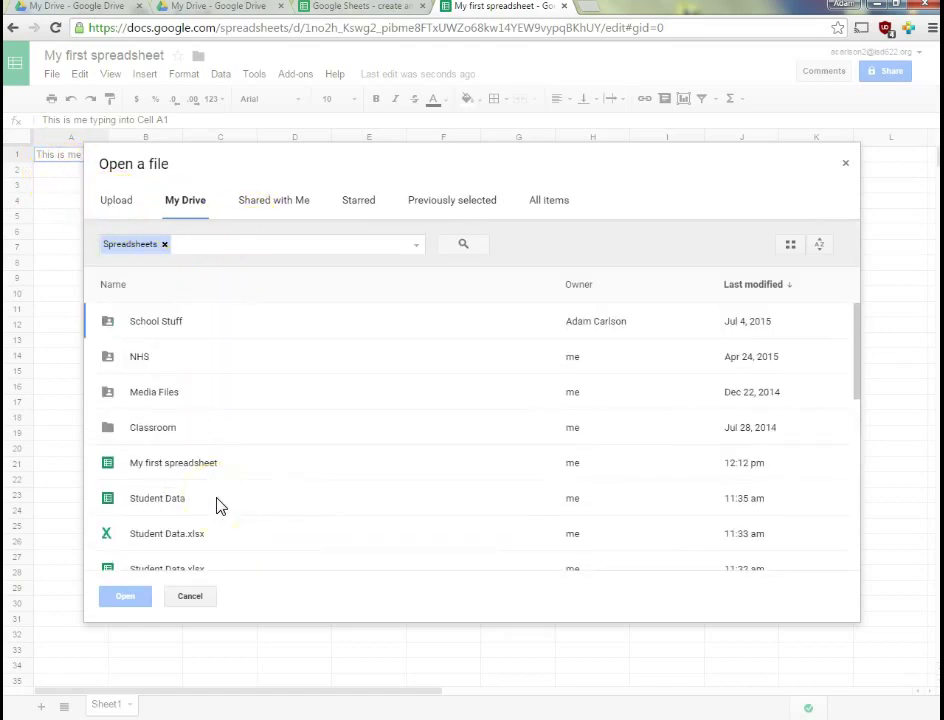
click(256, 205)
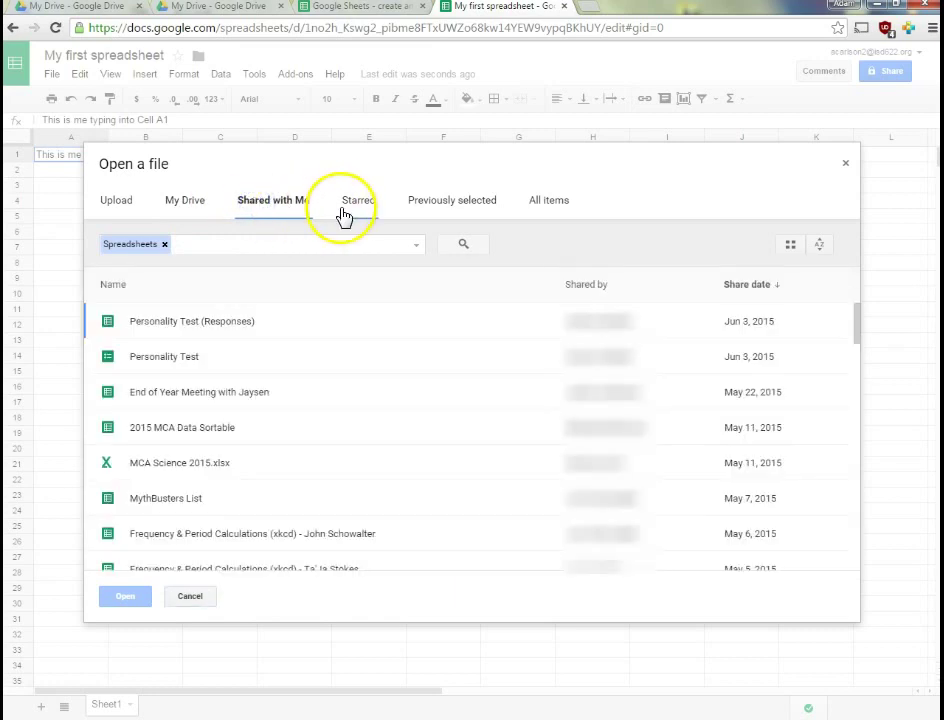
click(118, 205)
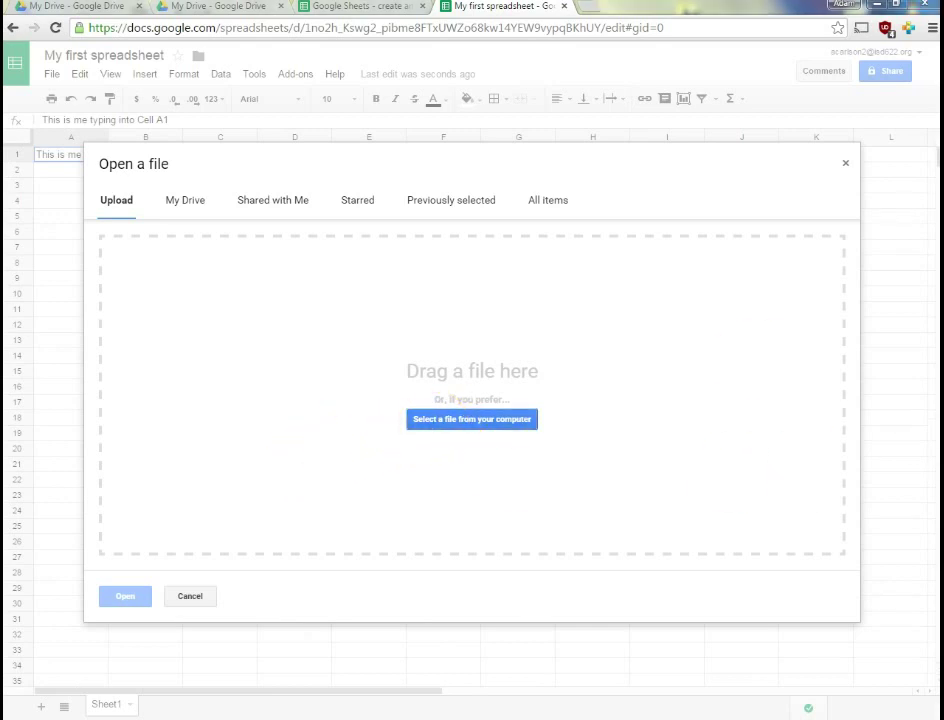
Upload Student Data.xlsx so it opens as its own spreadsheet
drag(943, 312, 435, 365)
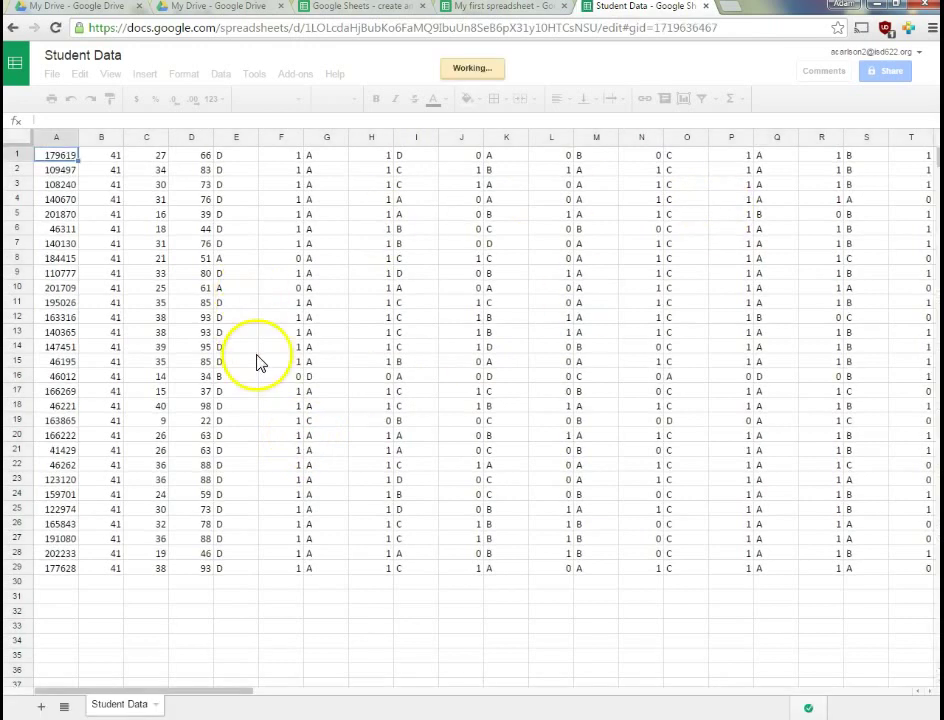
click(185, 690)
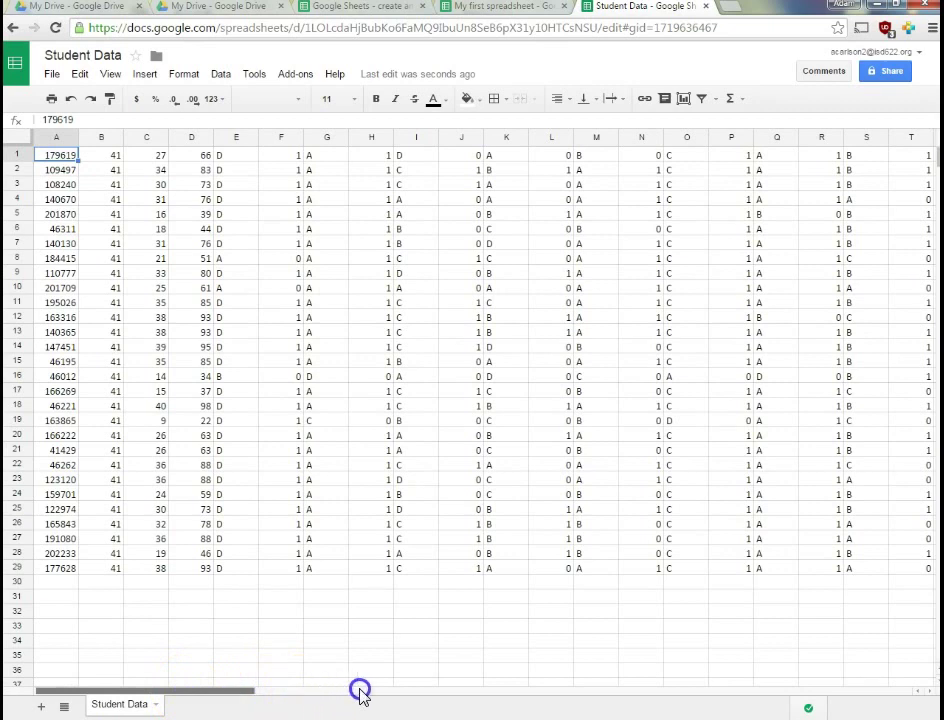
drag(360, 690, 143, 691)
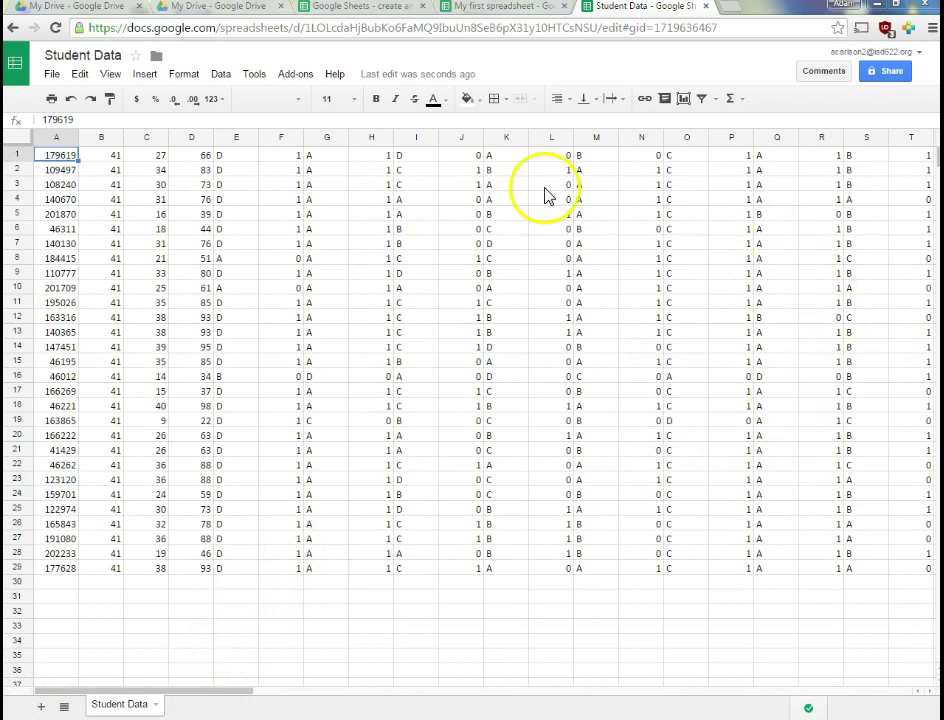
Import Student Data.xlsx into My first spreadsheet, choosing to replace the spreadsheet
click(507, 10)
click(327, 248)
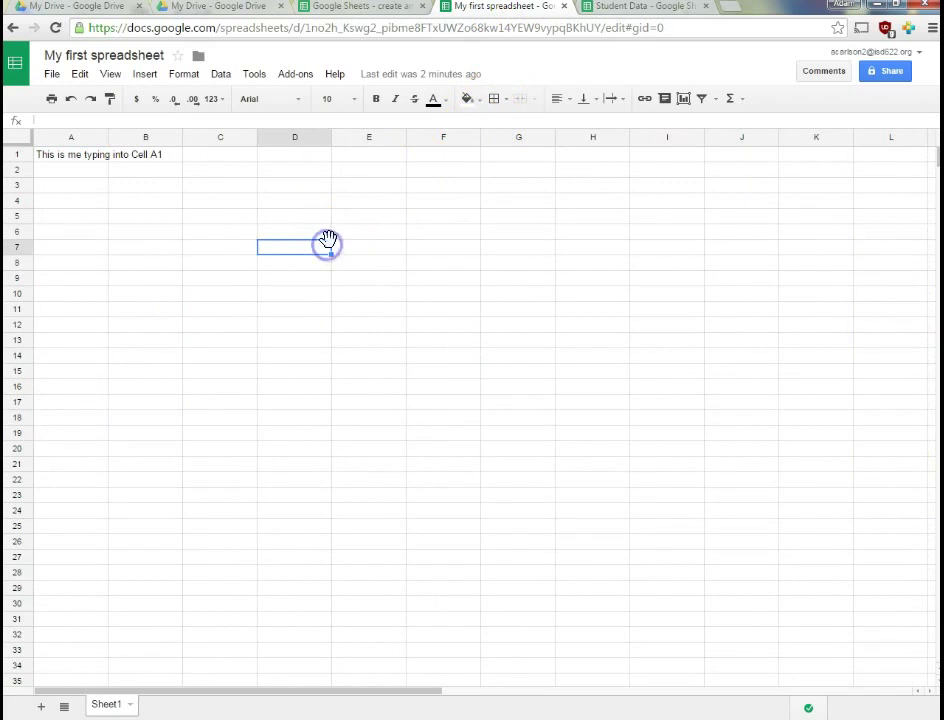
click(51, 75)
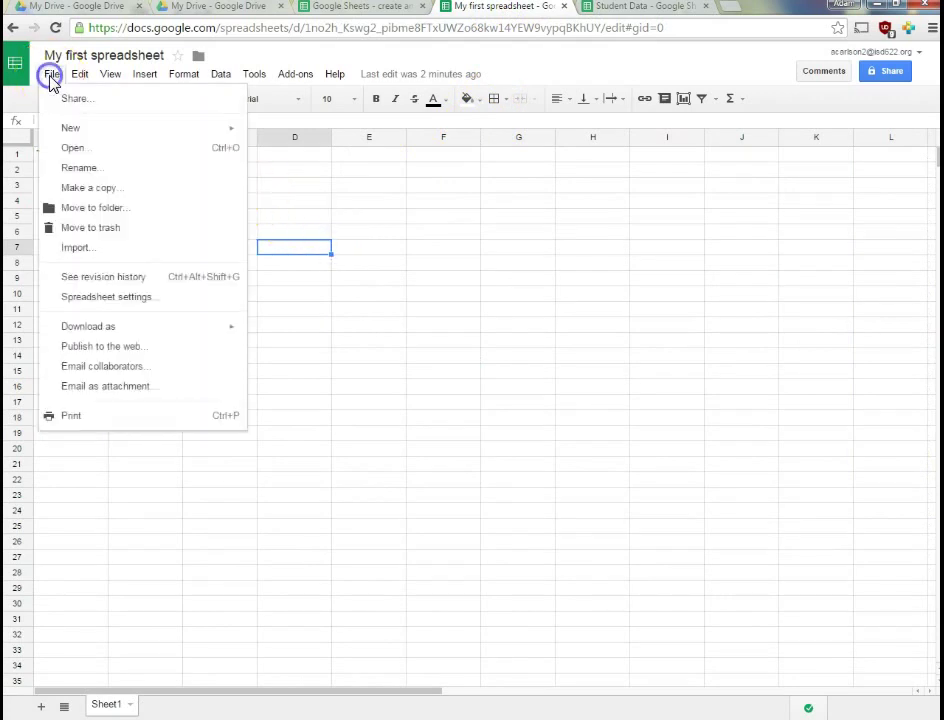
click(70, 248)
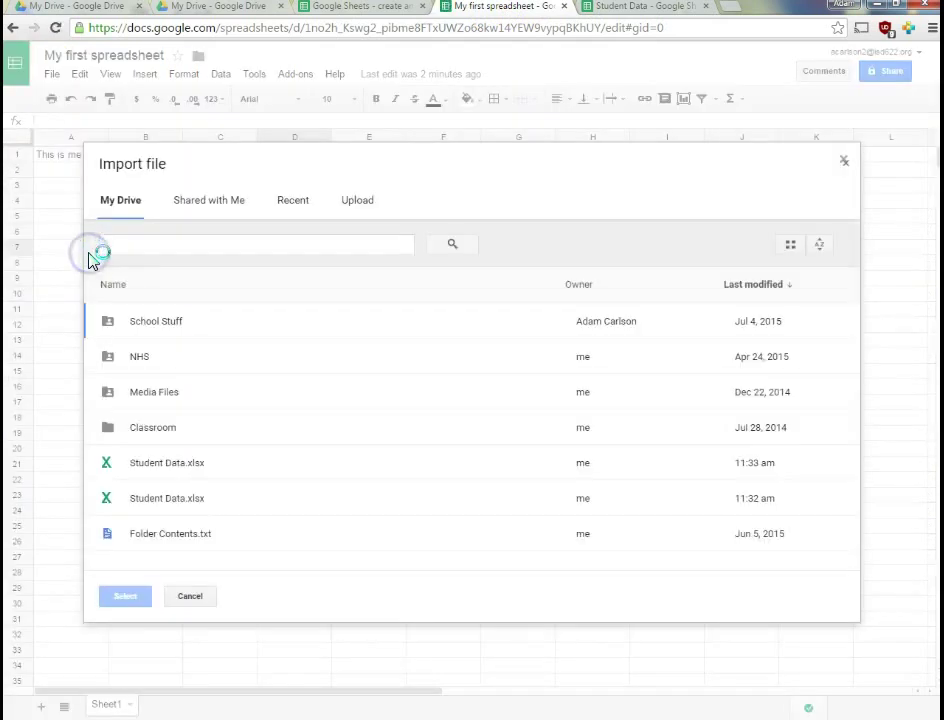
click(366, 214)
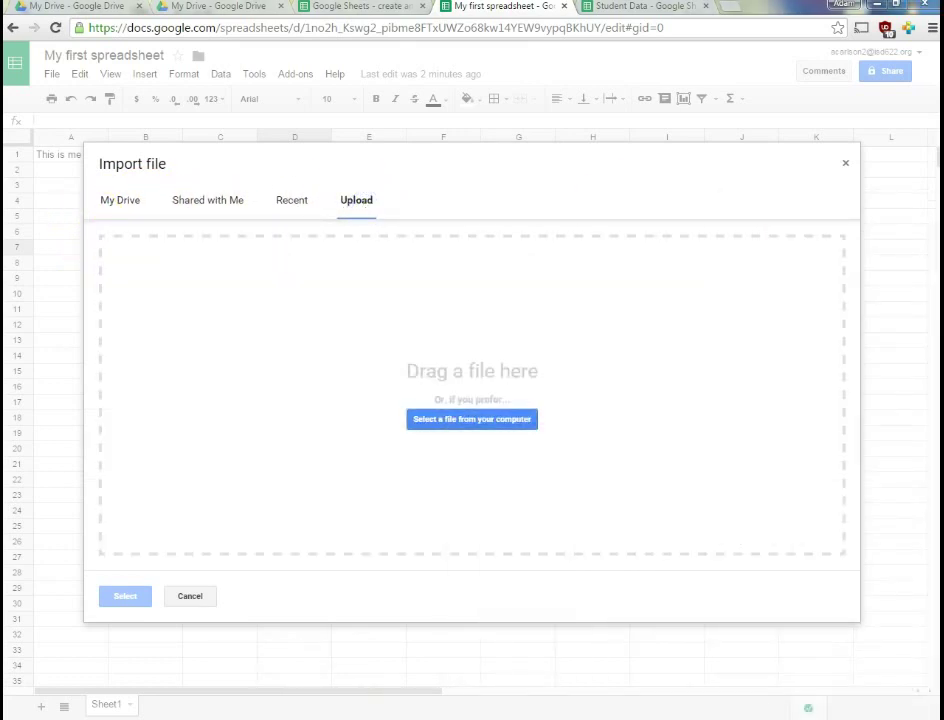
drag(432, 394, 365, 361)
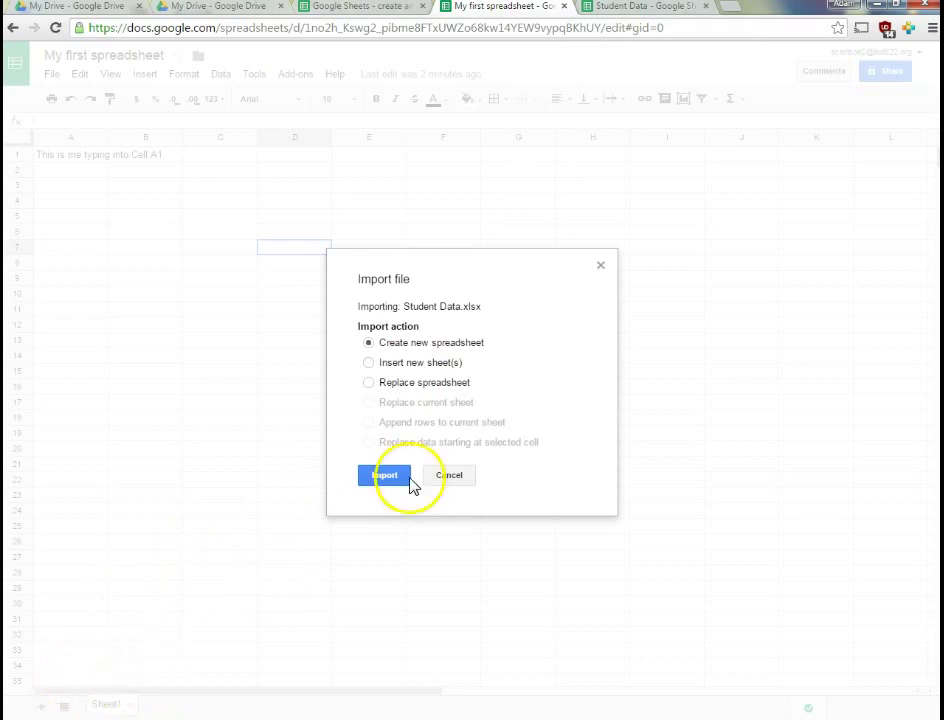
click(411, 384)
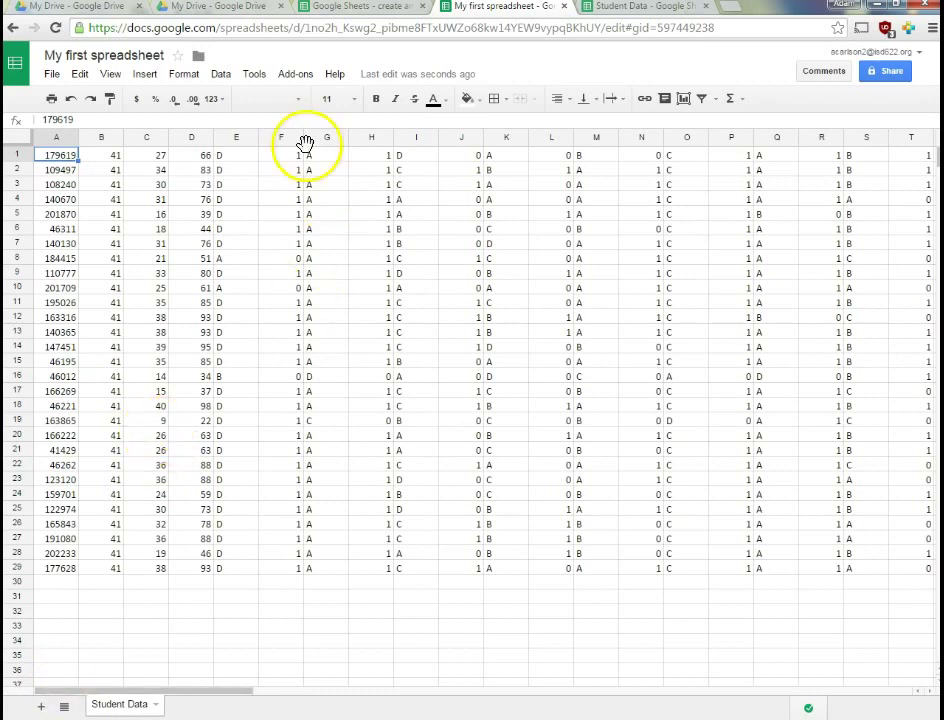
In Drive, open Student Data.xlsx with Google Sheets, then return to My first spreadsheet
click(193, 9)
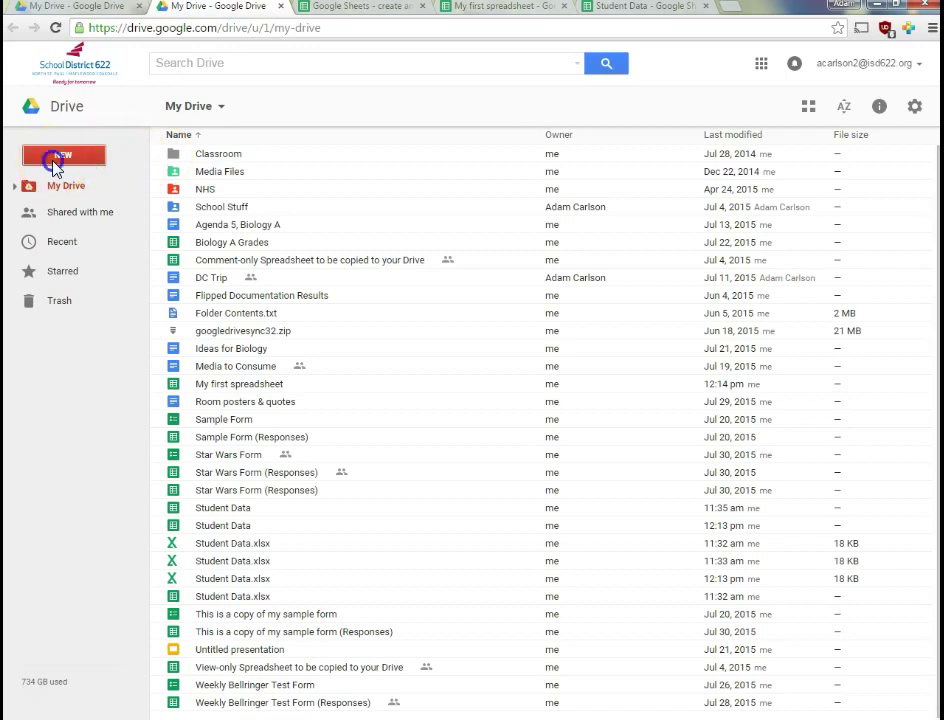
click(55, 160)
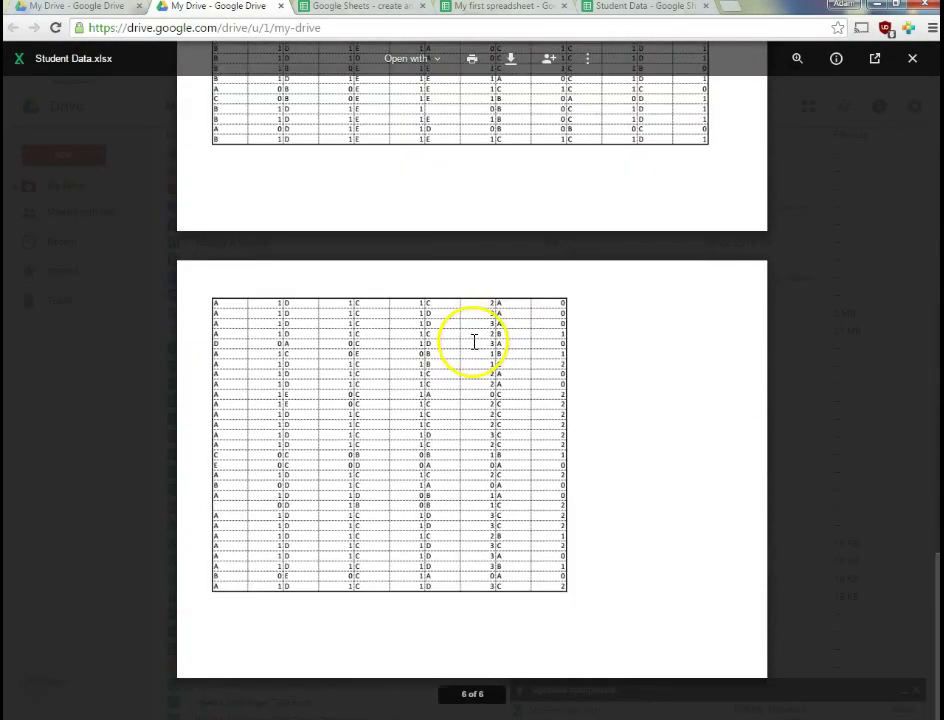
scroll(472, 340, up, 15)
scroll(470, 340, up, 3)
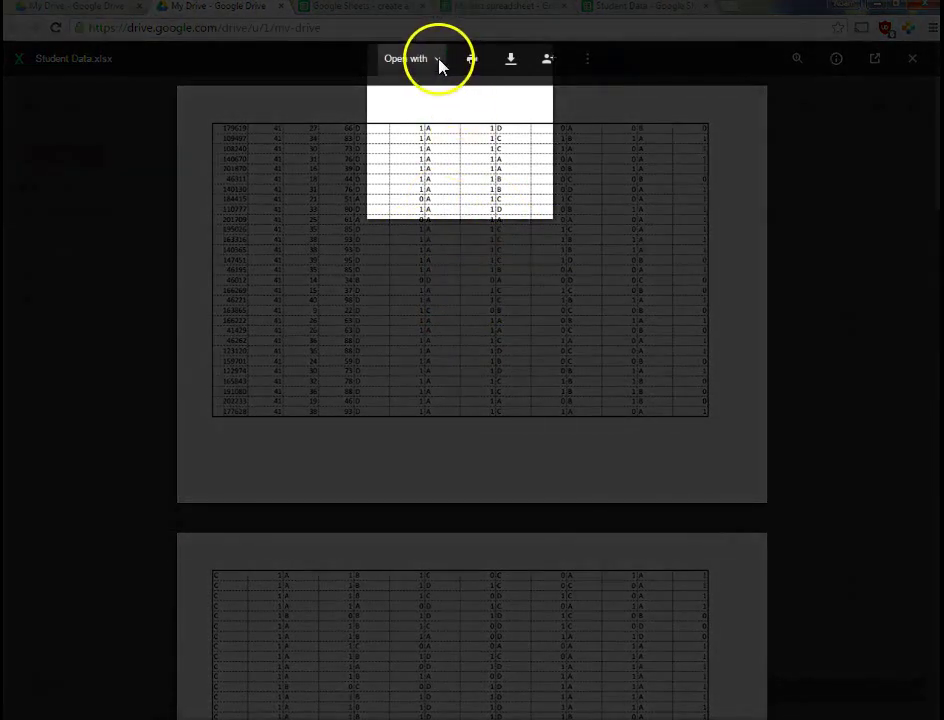
click(438, 62)
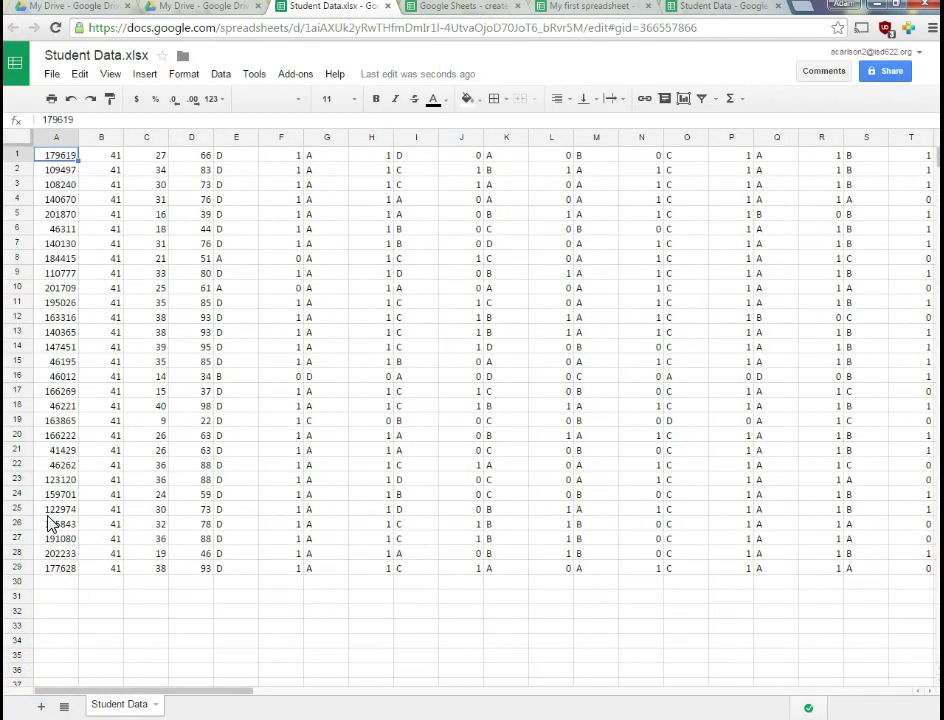
click(474, 10)
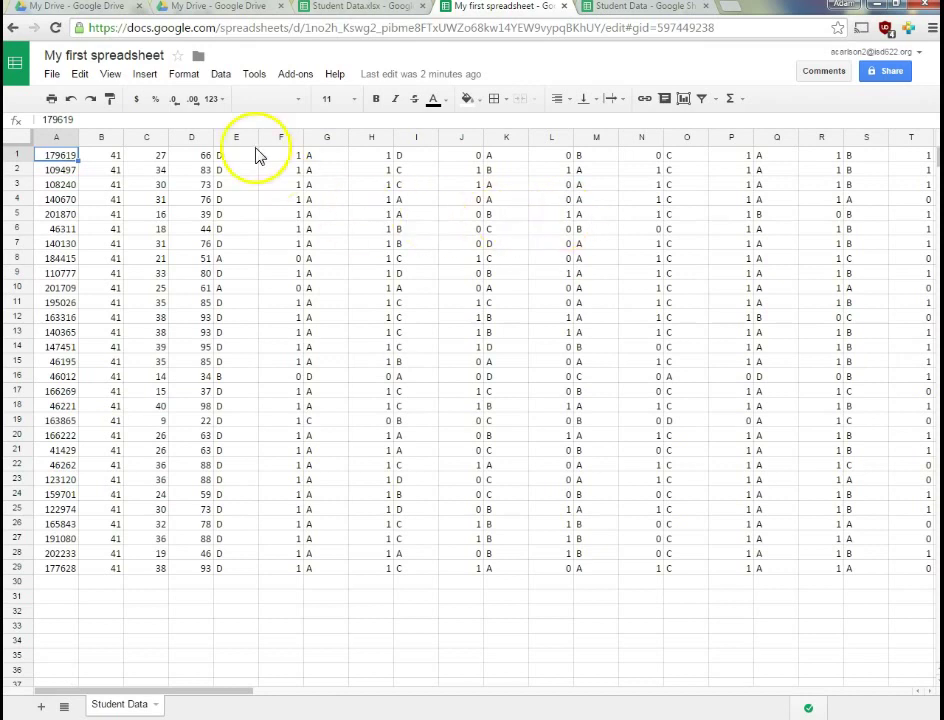
Share the spreadsheet with the Gmail recipient as Can view, sending and confirming the outside invite
click(876, 75)
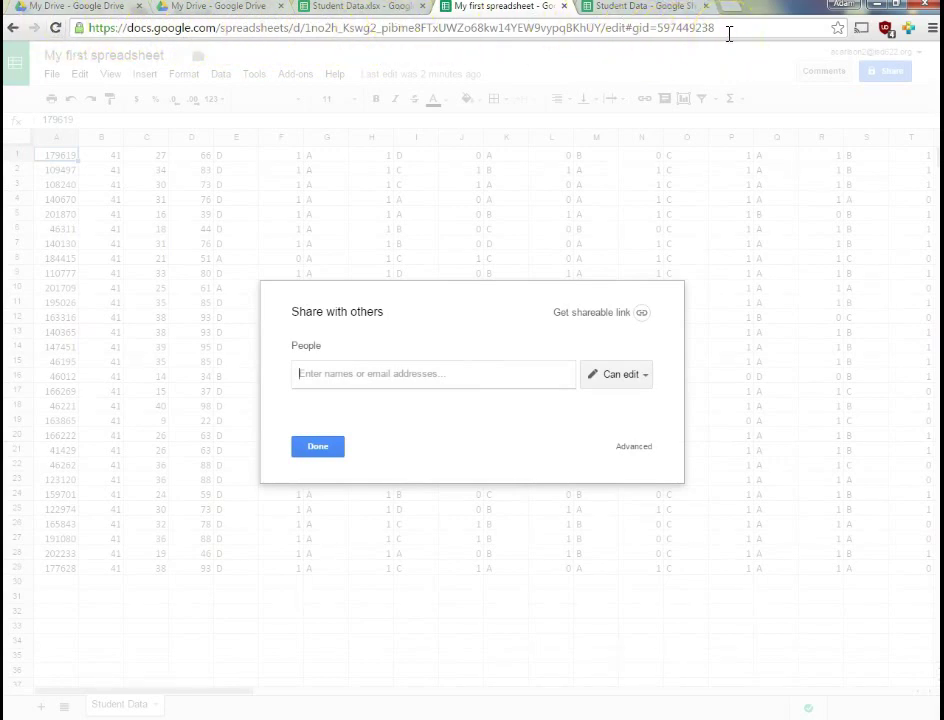
click(743, 72)
click(337, 375)
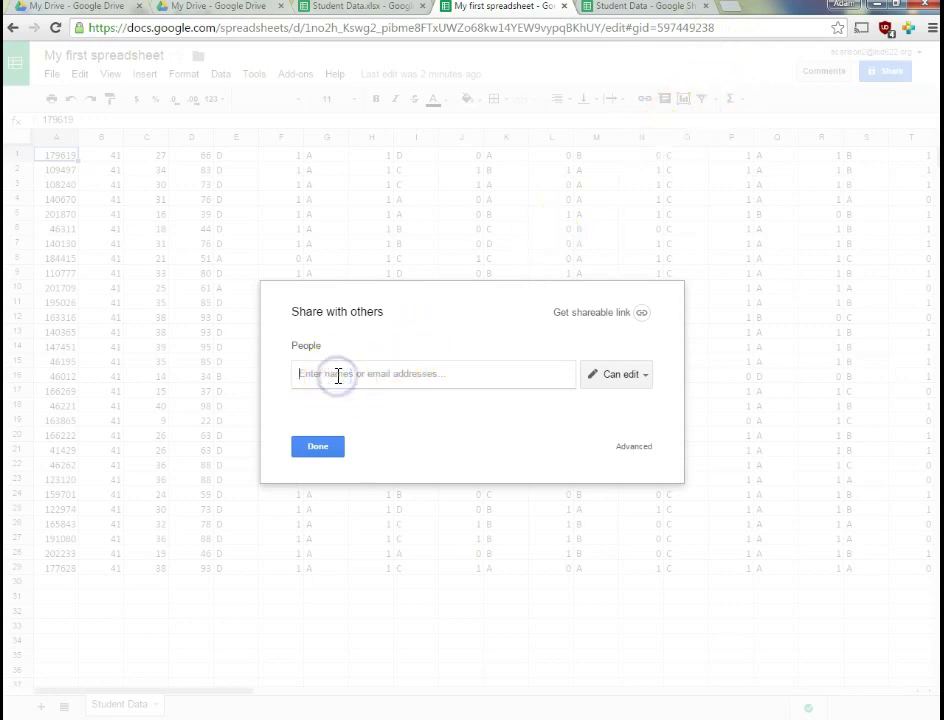
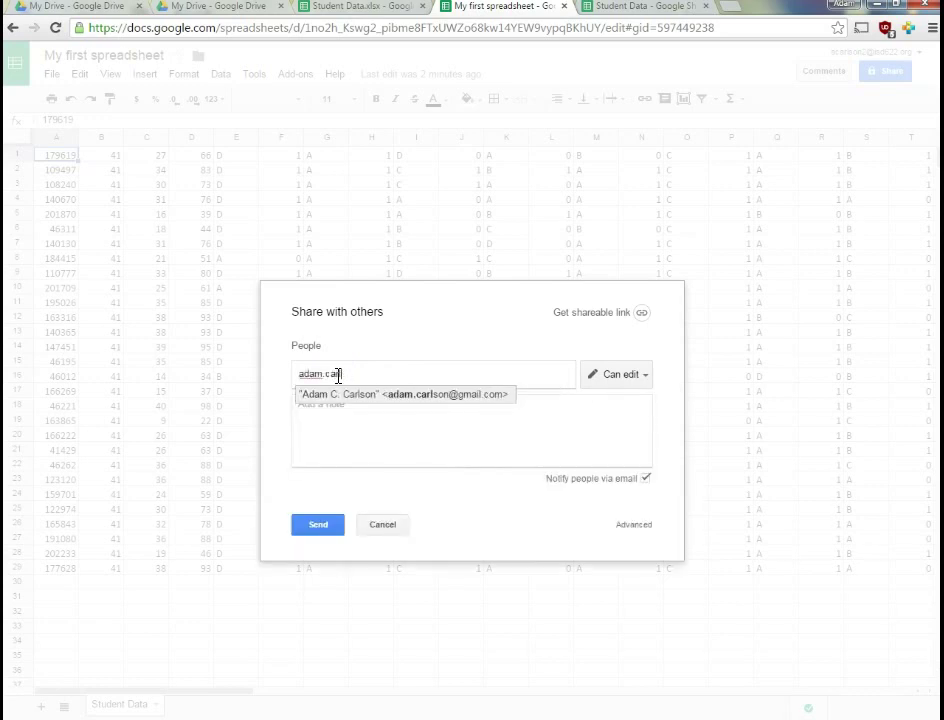
key(Return)
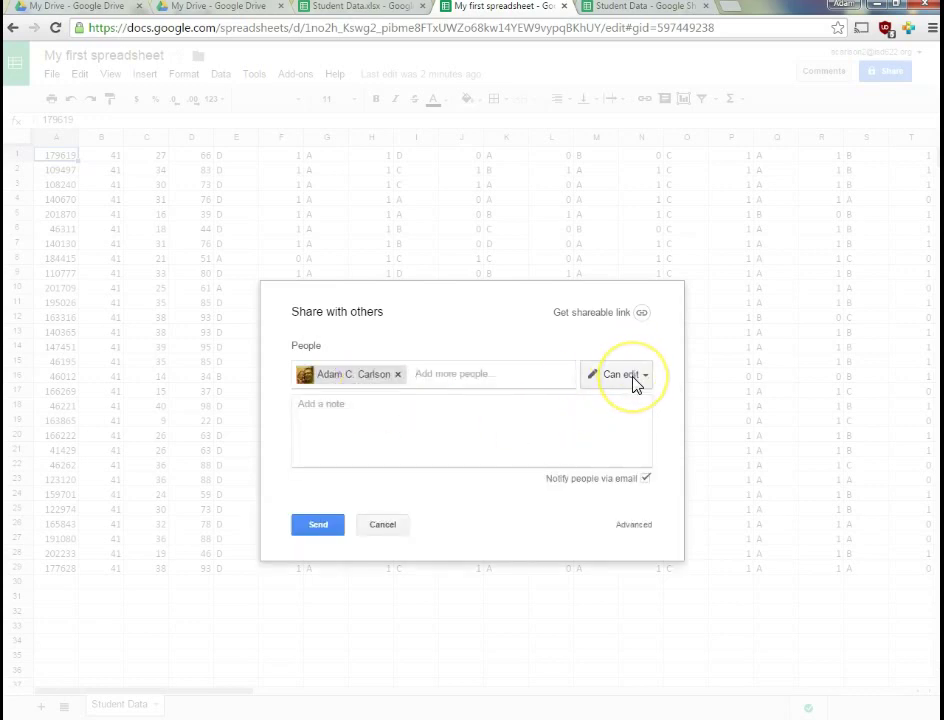
click(634, 383)
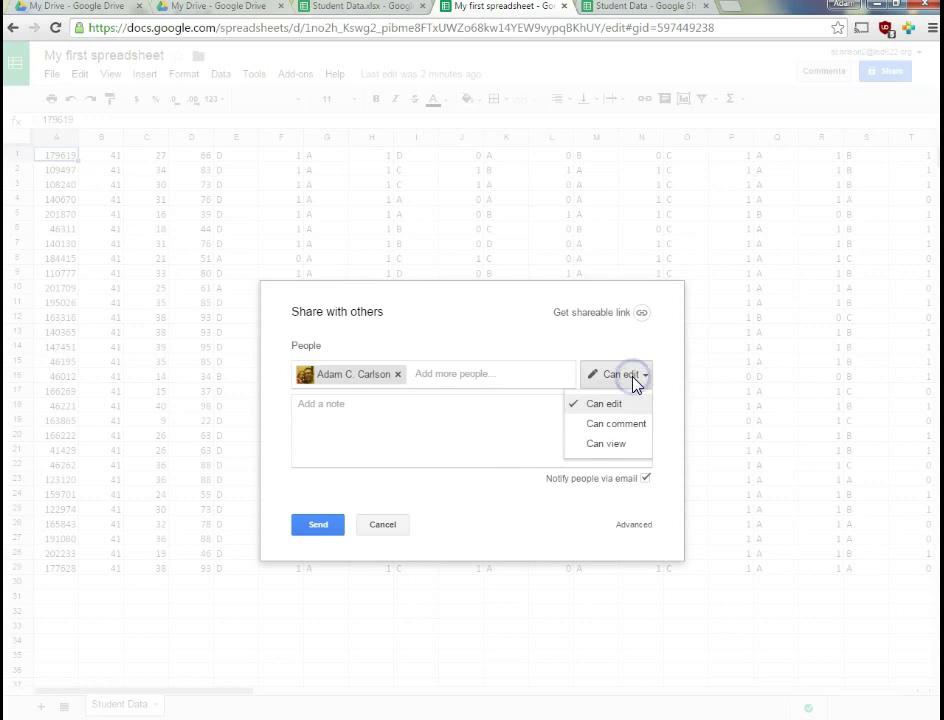
click(622, 447)
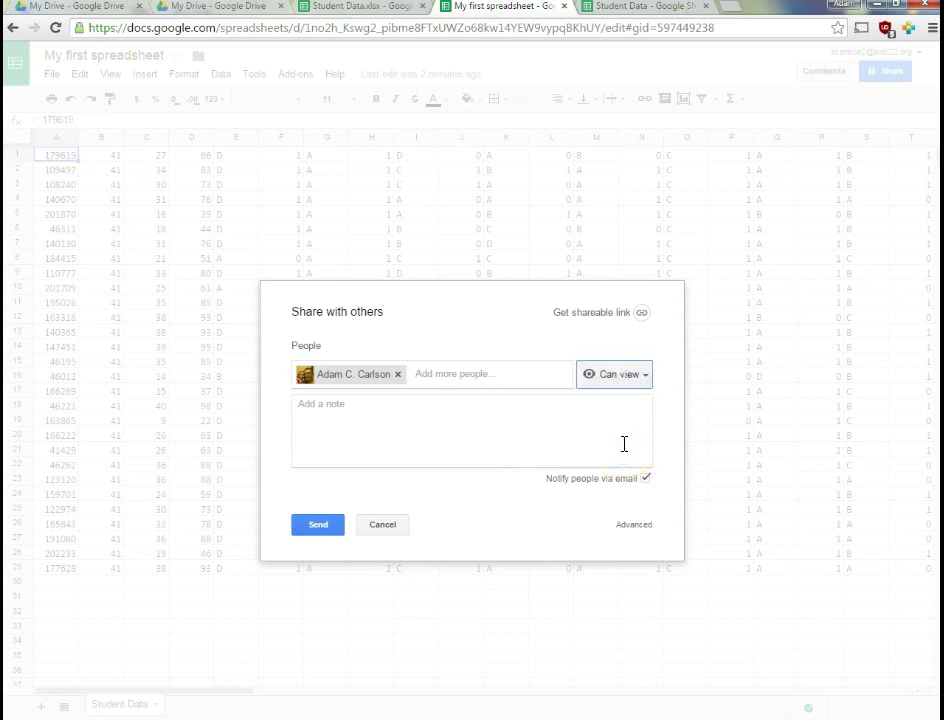
mouse_move(345, 390)
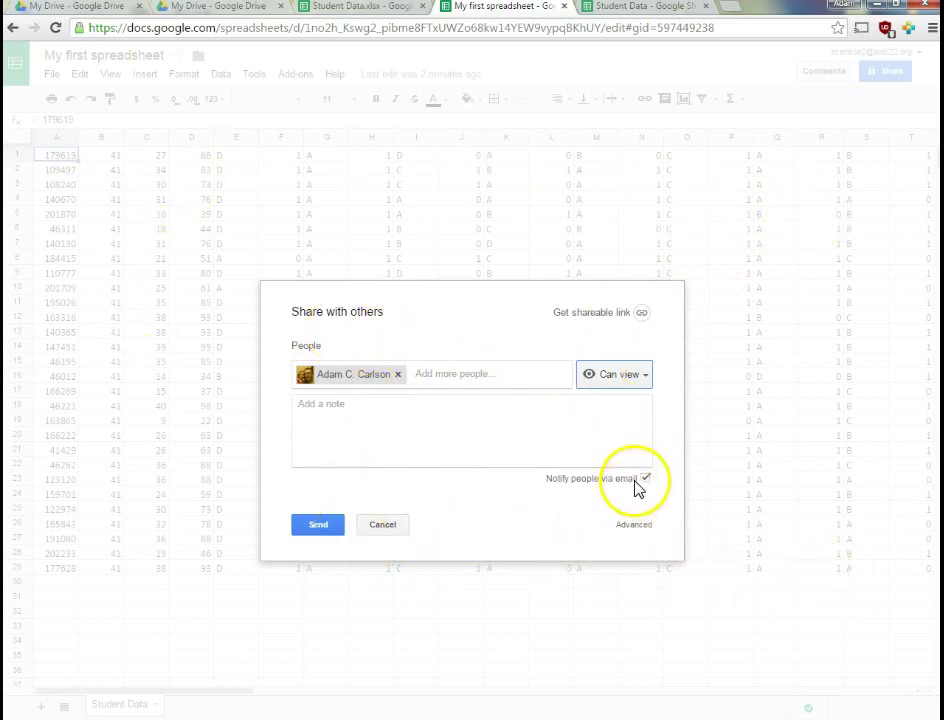
click(322, 525)
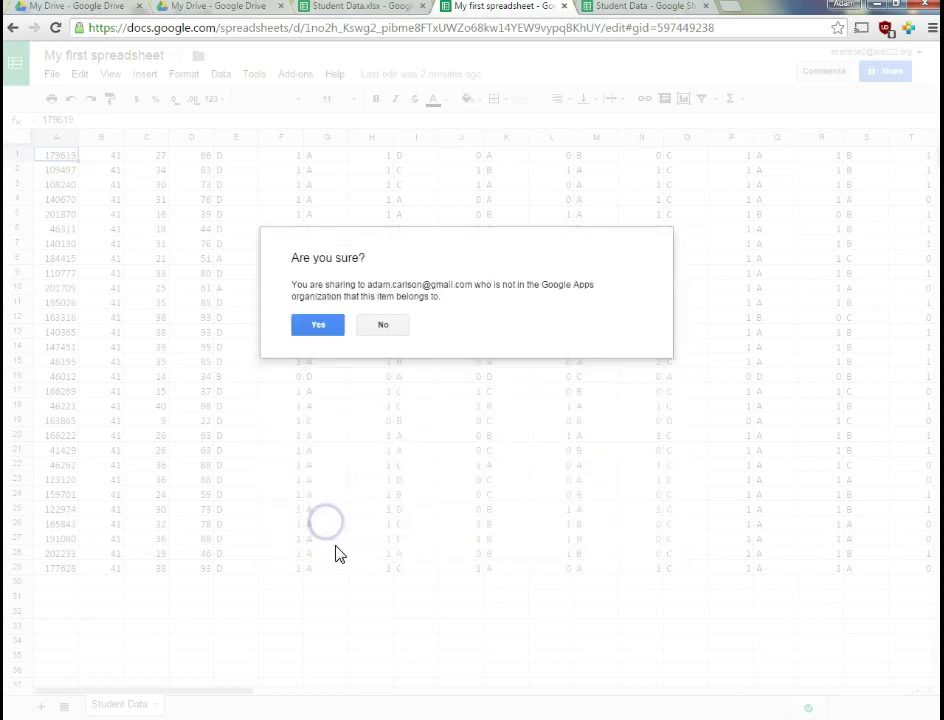
click(318, 325)
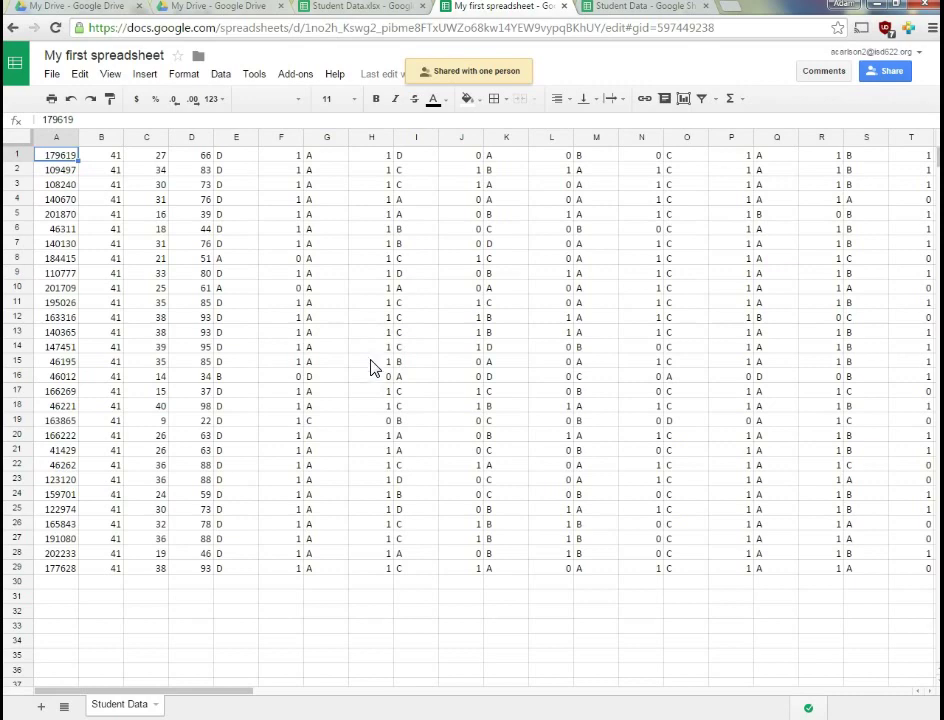
Change the collaborator's access from Can view to Can comment and save the change
click(884, 71)
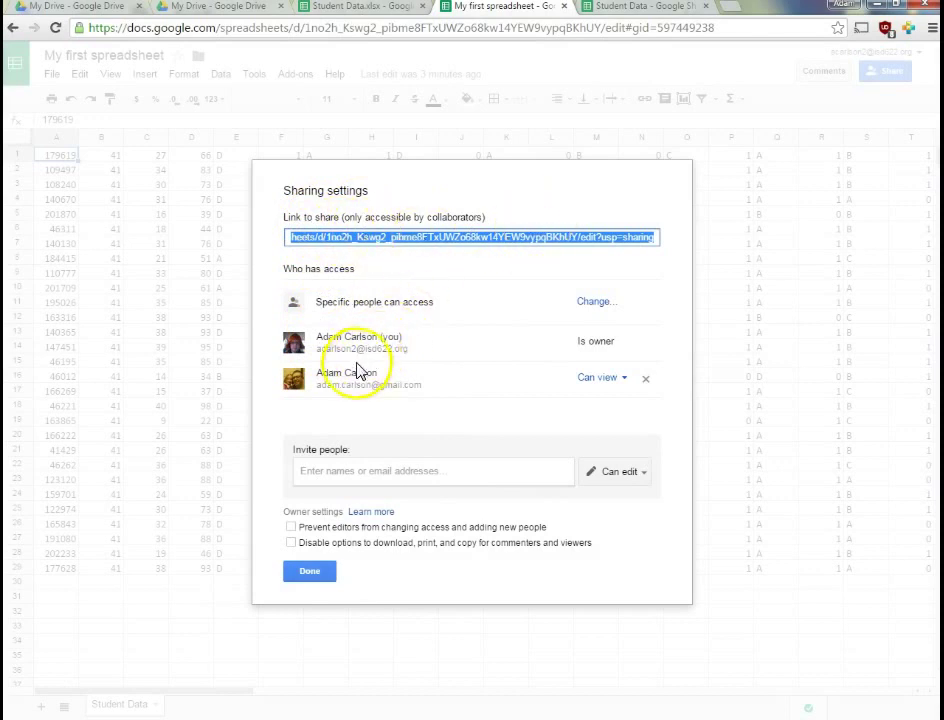
click(625, 379)
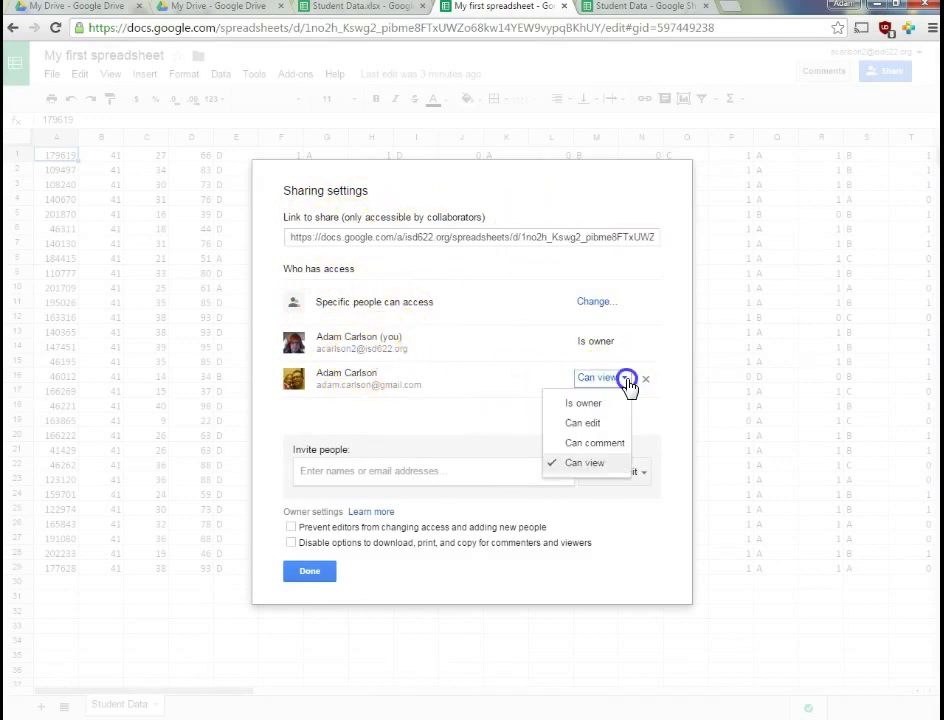
click(594, 442)
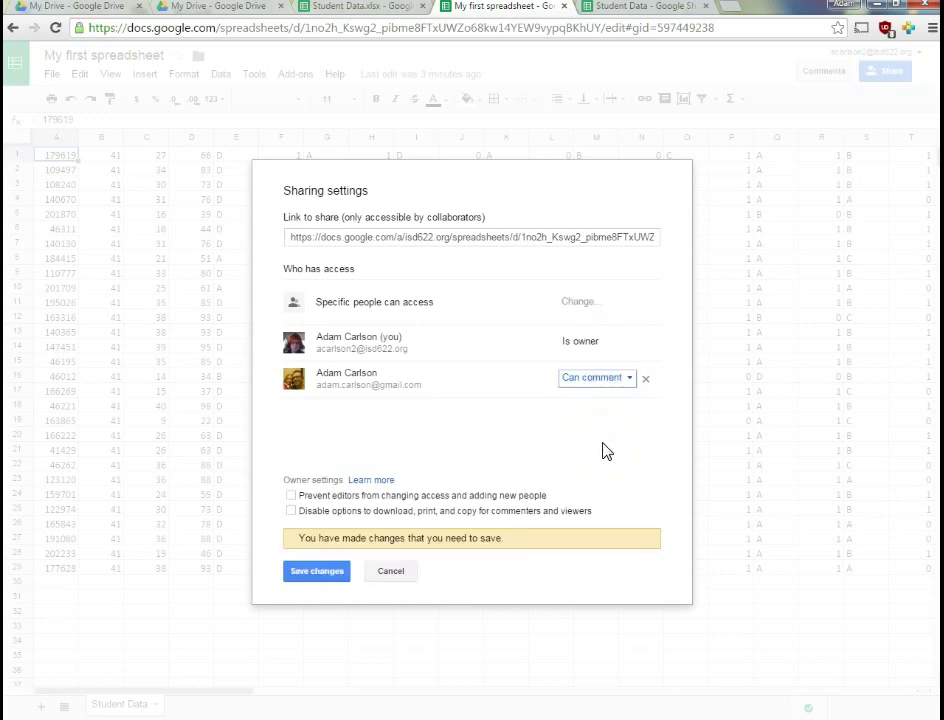
click(315, 578)
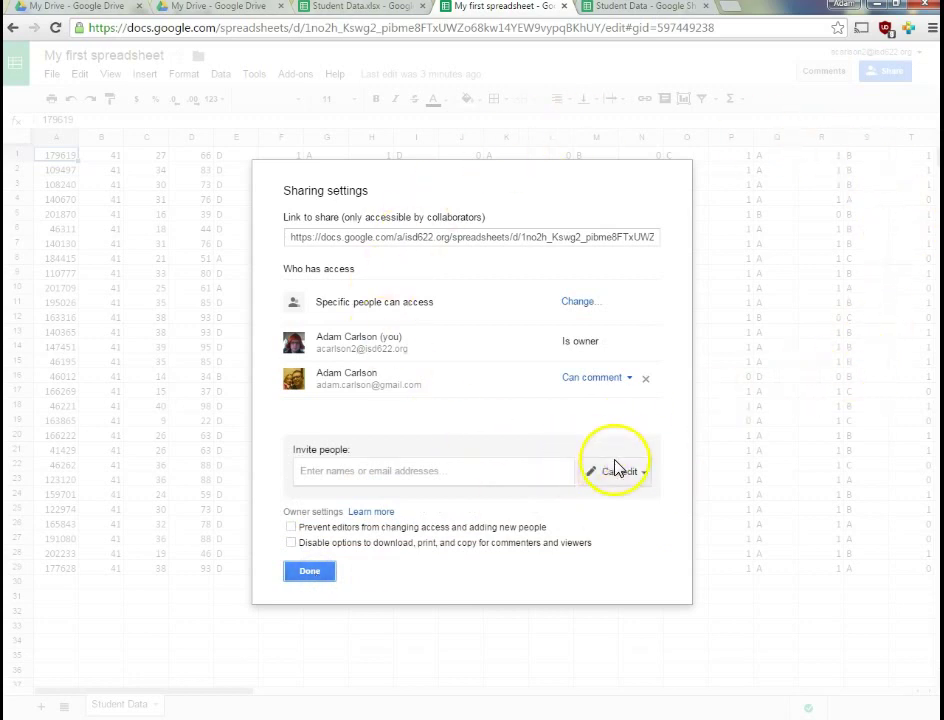
click(42, 693)
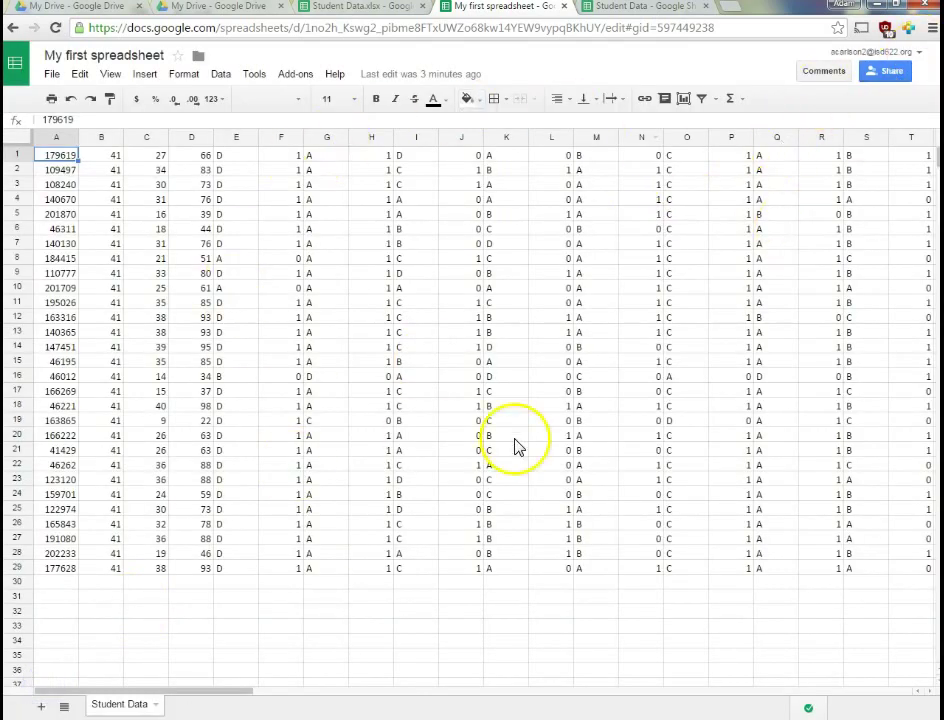
Open the spreadsheet as the collaborator and check what comment-only access allows
click(908, 28)
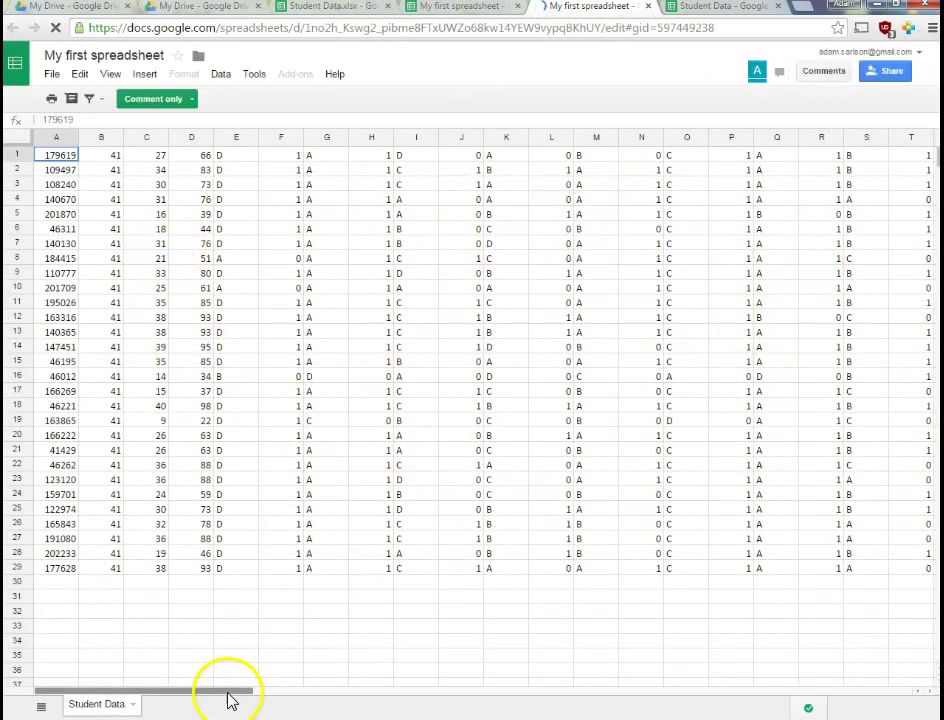
drag(228, 694, 116, 700)
drag(380, 317, 388, 378)
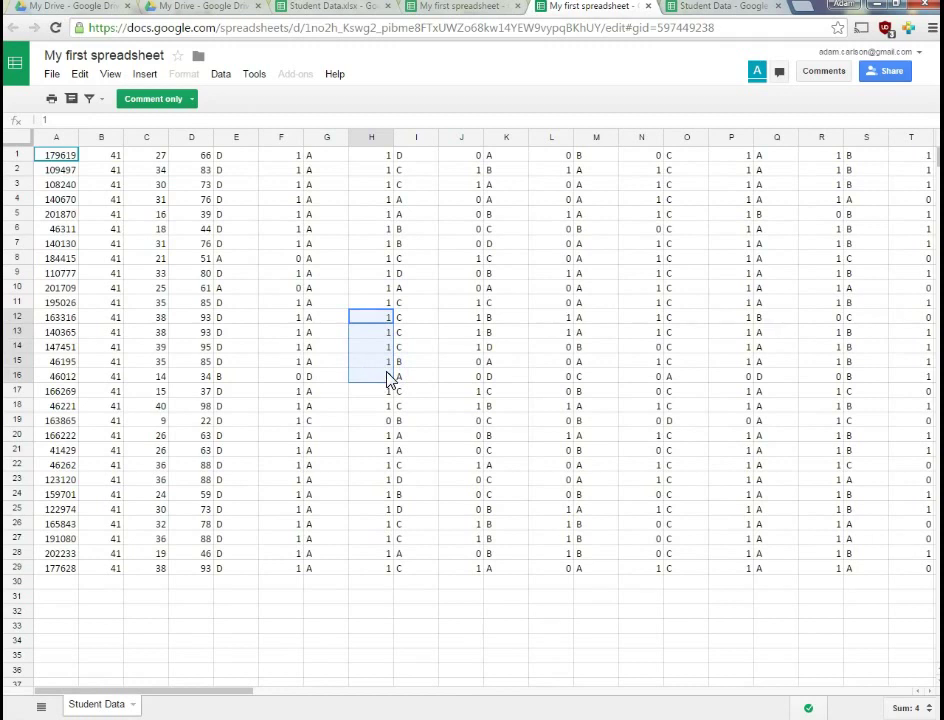
click(386, 376)
click(337, 289)
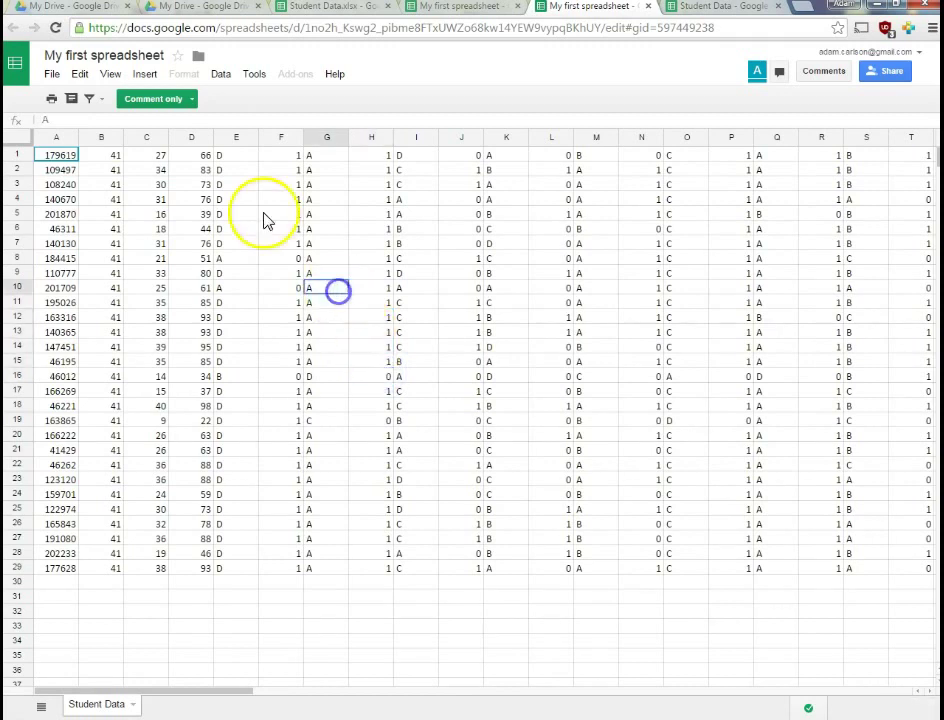
click(193, 99)
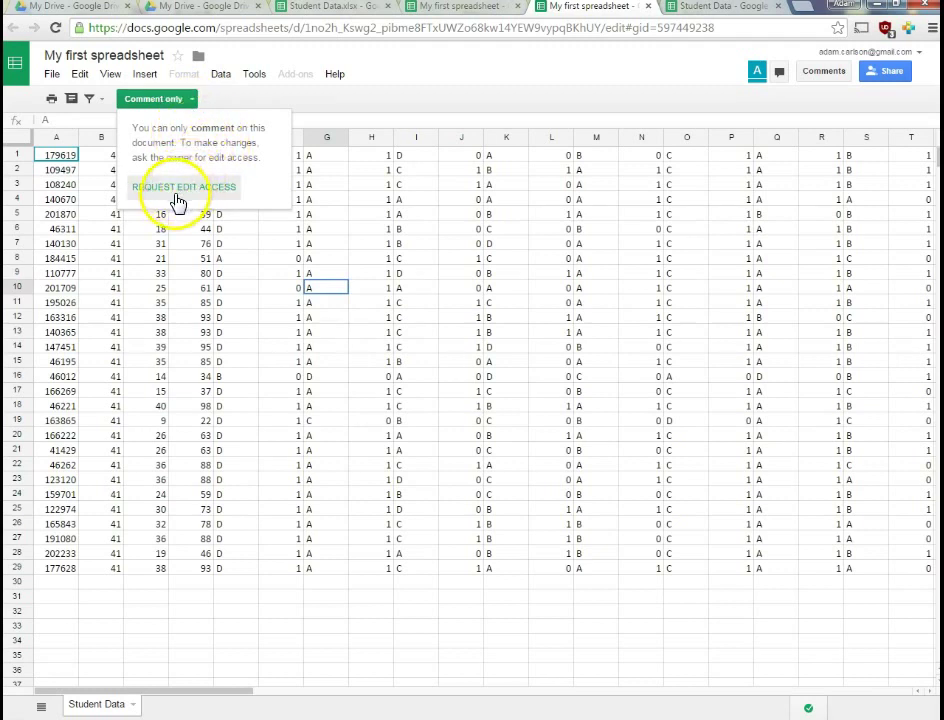
click(194, 263)
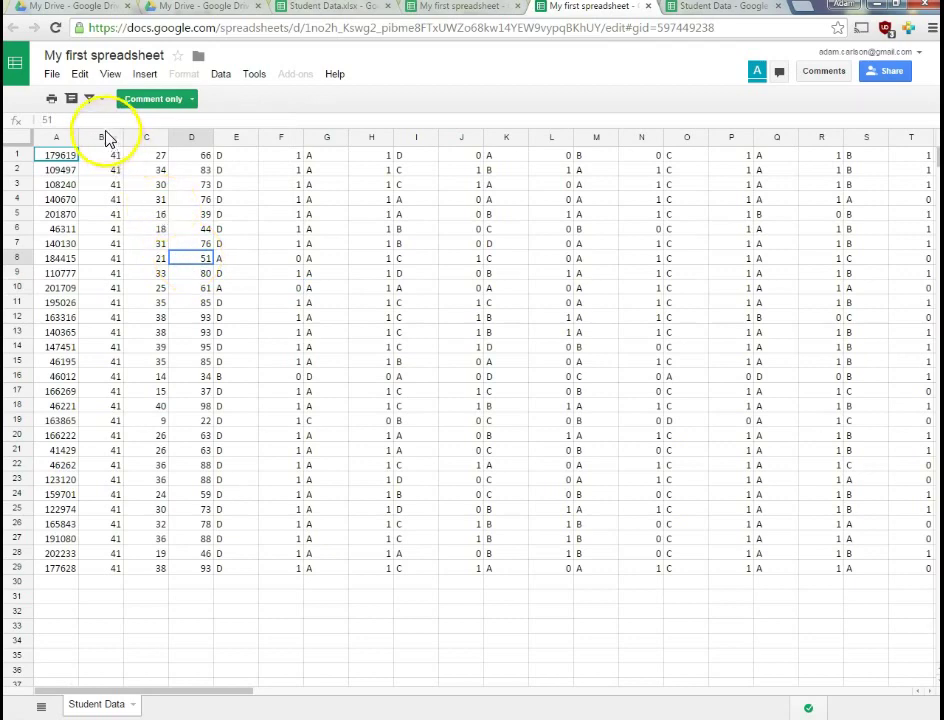
Comment 'Who is this student?' on cell A18, then switch back to the owner's tab
click(57, 155)
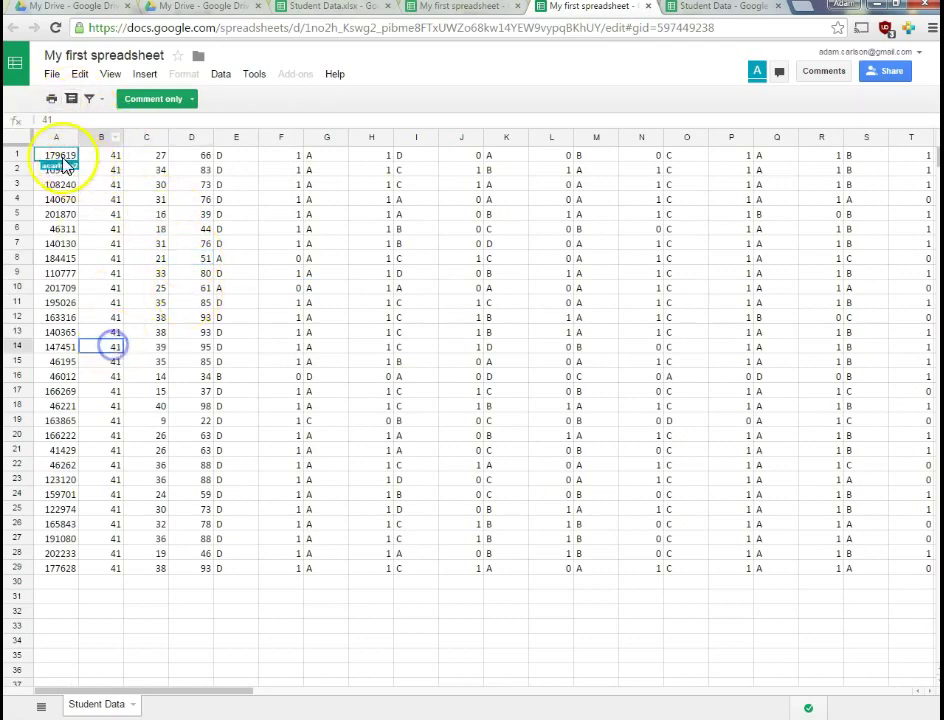
click(59, 406)
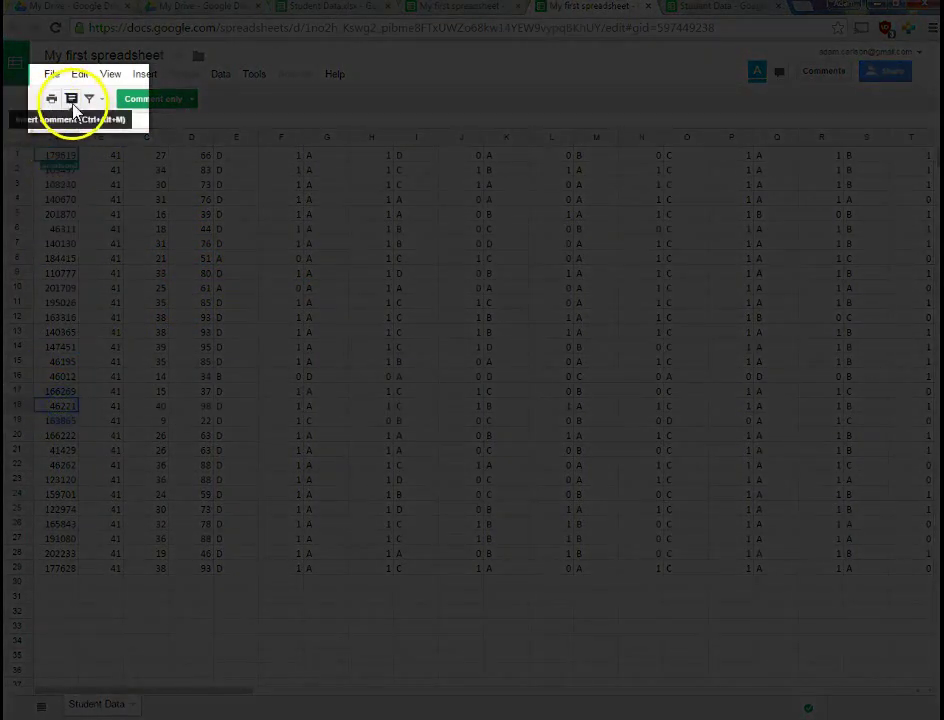
key(ctrl+alt+m)
text(Who is this student?)
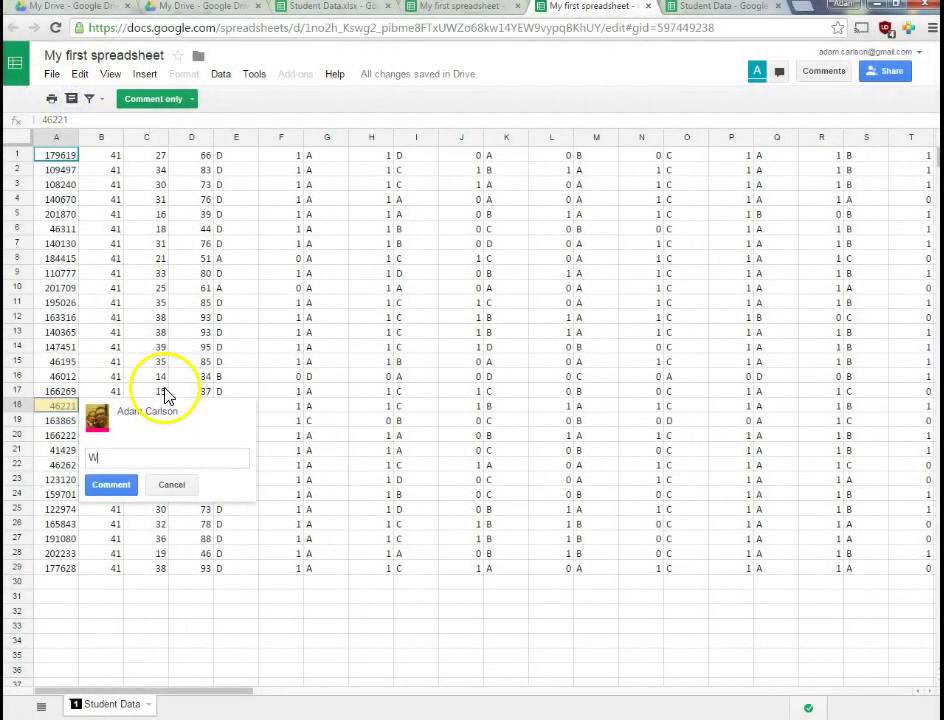
click(133, 484)
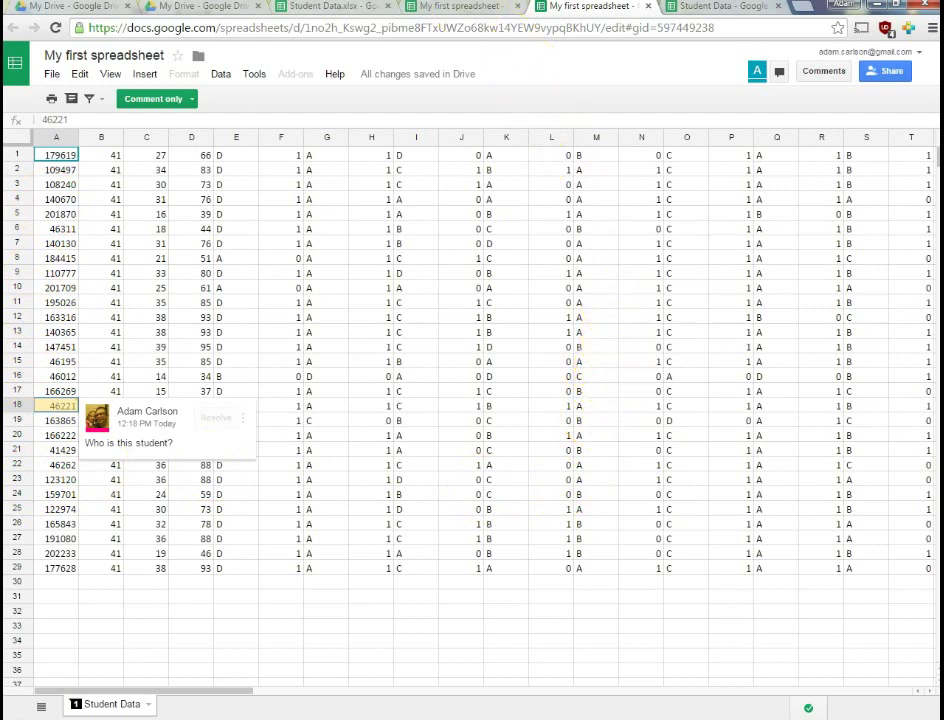
click(460, 10)
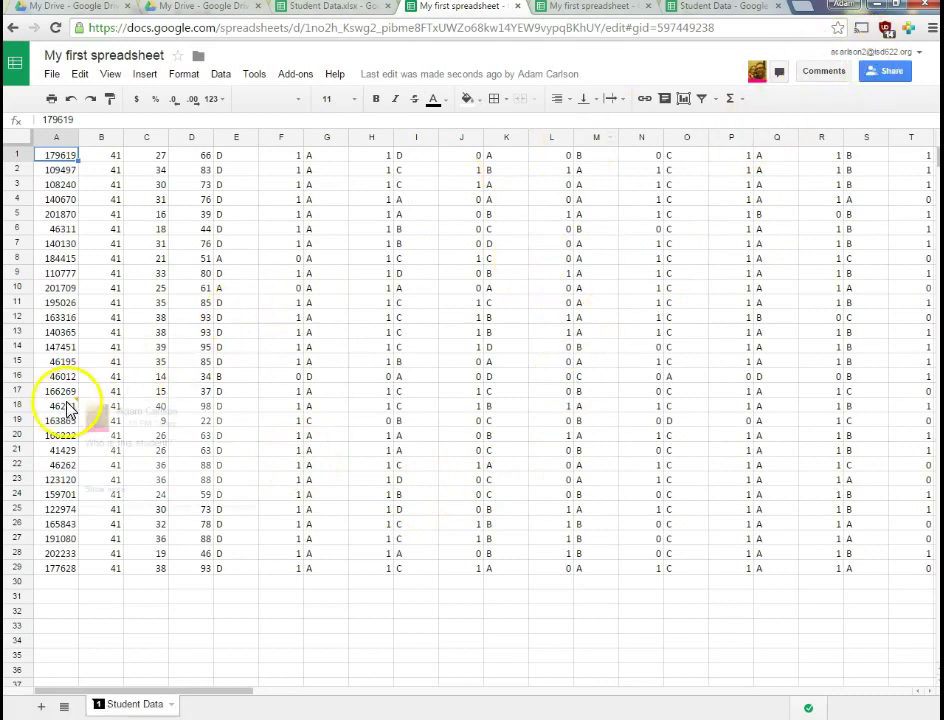
Reply to the A18 comment with the student's name and a note that he's funny
mouse_move(62, 410)
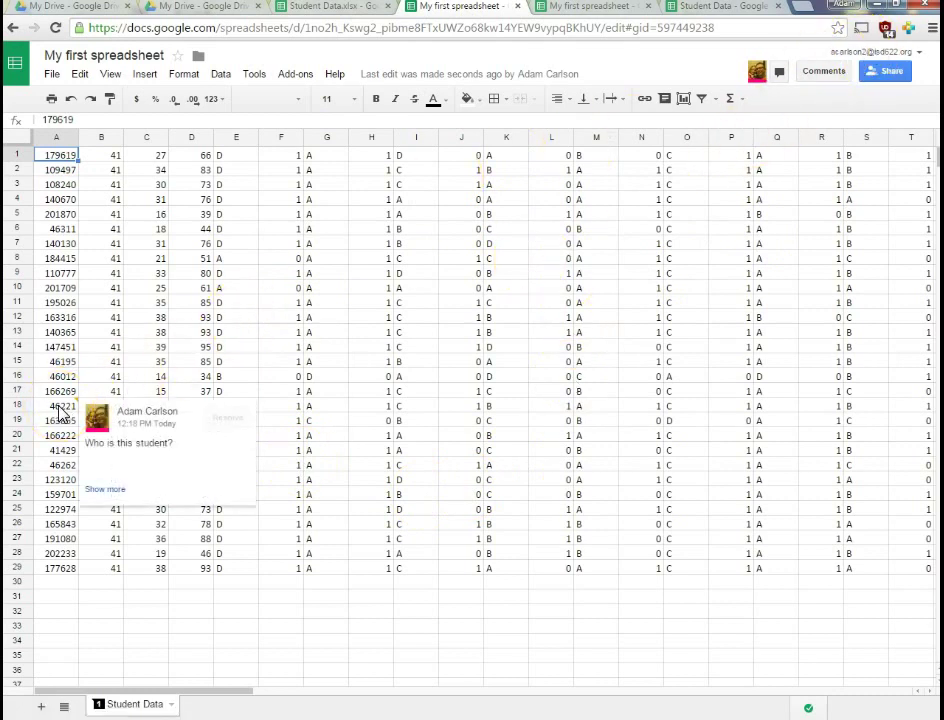
click(105, 478)
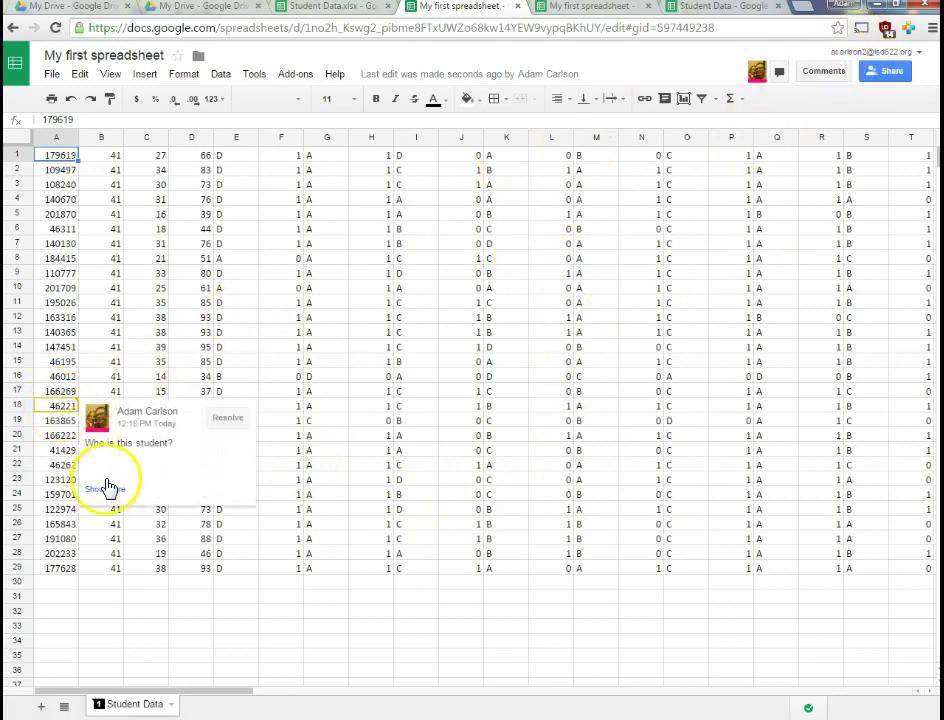
click(163, 461)
click(168, 476)
text(This is Bob Smith.)
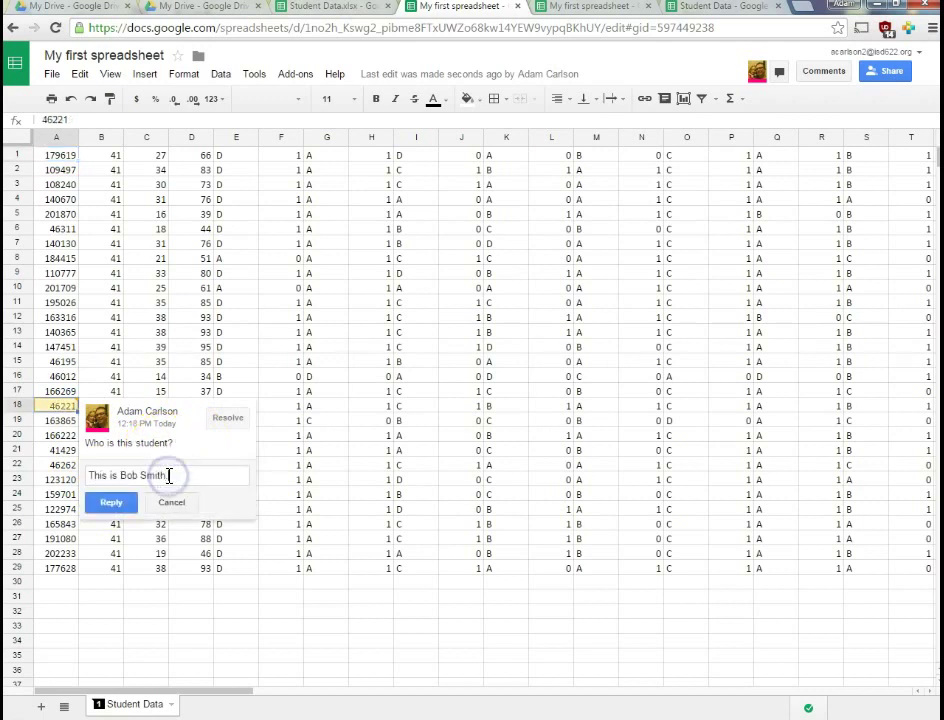
text( You'd like him - he's funny.)
click(111, 515)
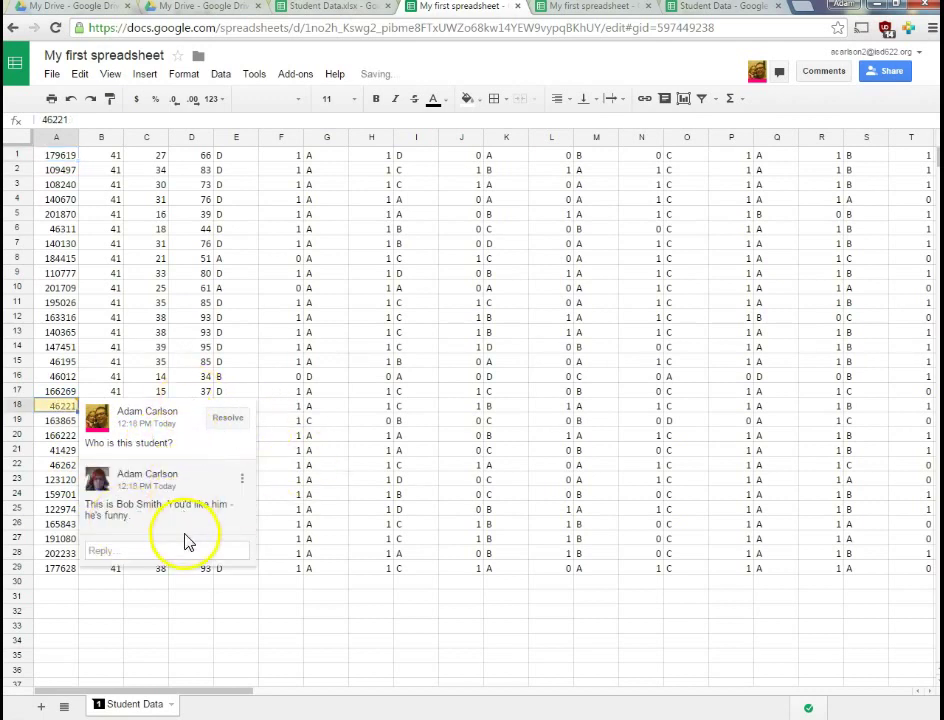
Resolve the A18 comment and return to the comment-only copy's tab
click(140, 346)
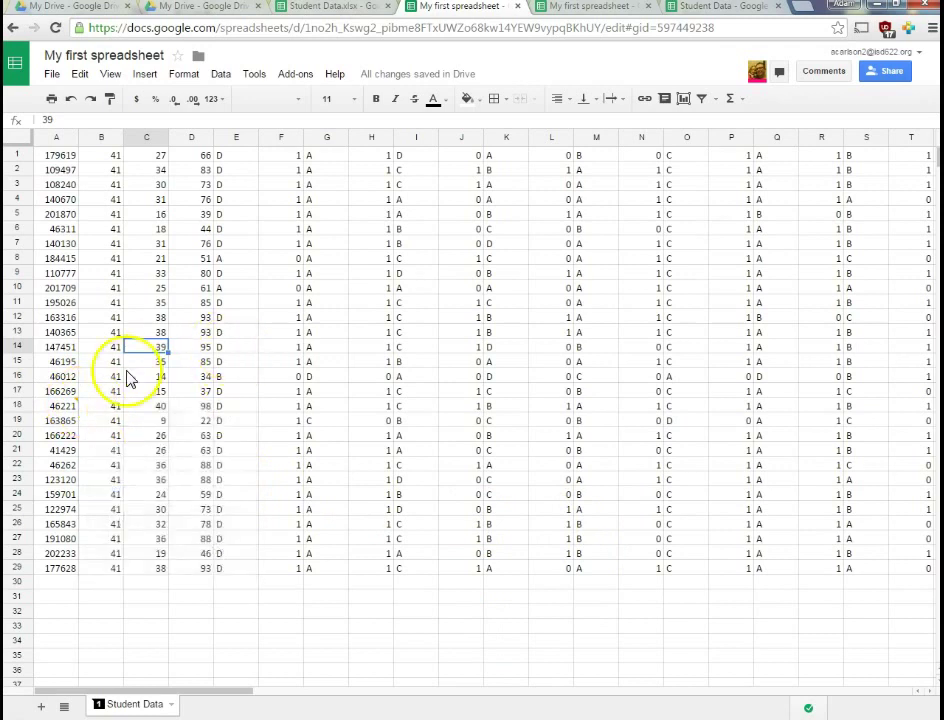
mouse_move(66, 418)
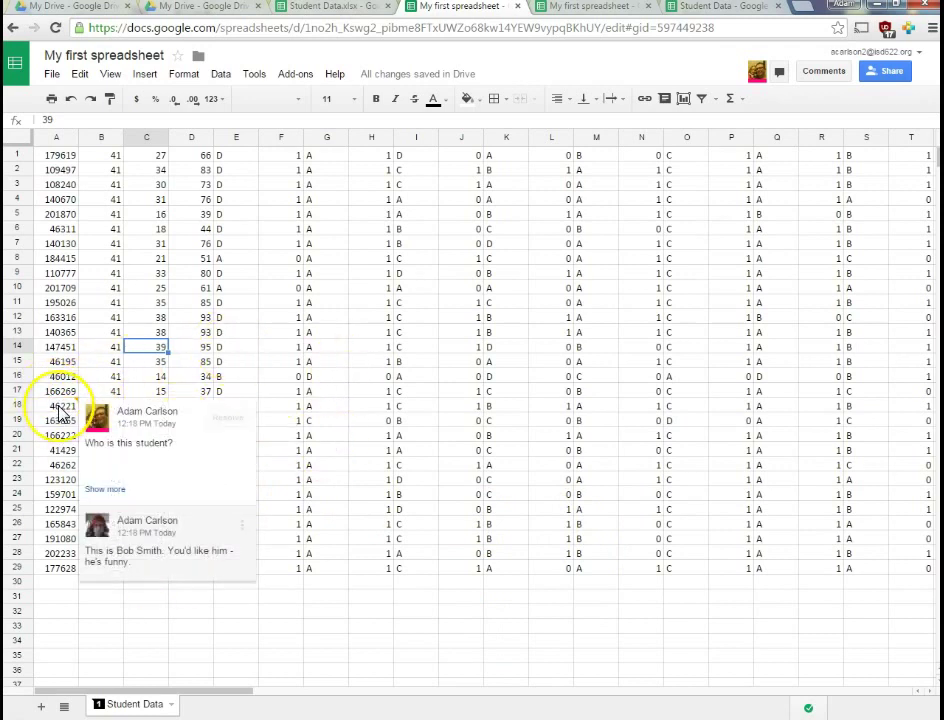
click(219, 418)
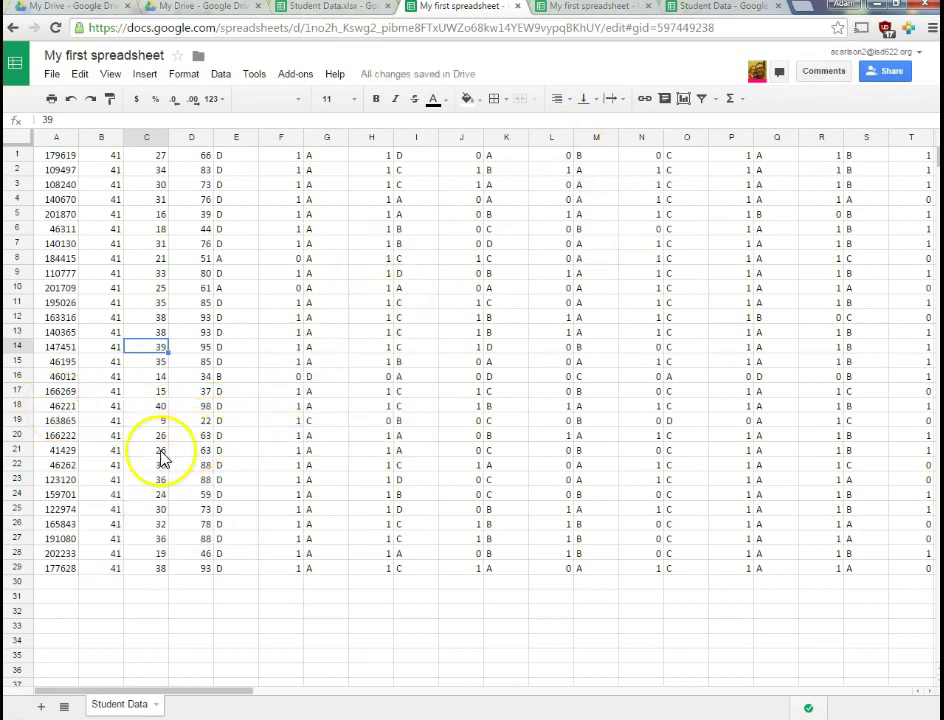
click(576, 14)
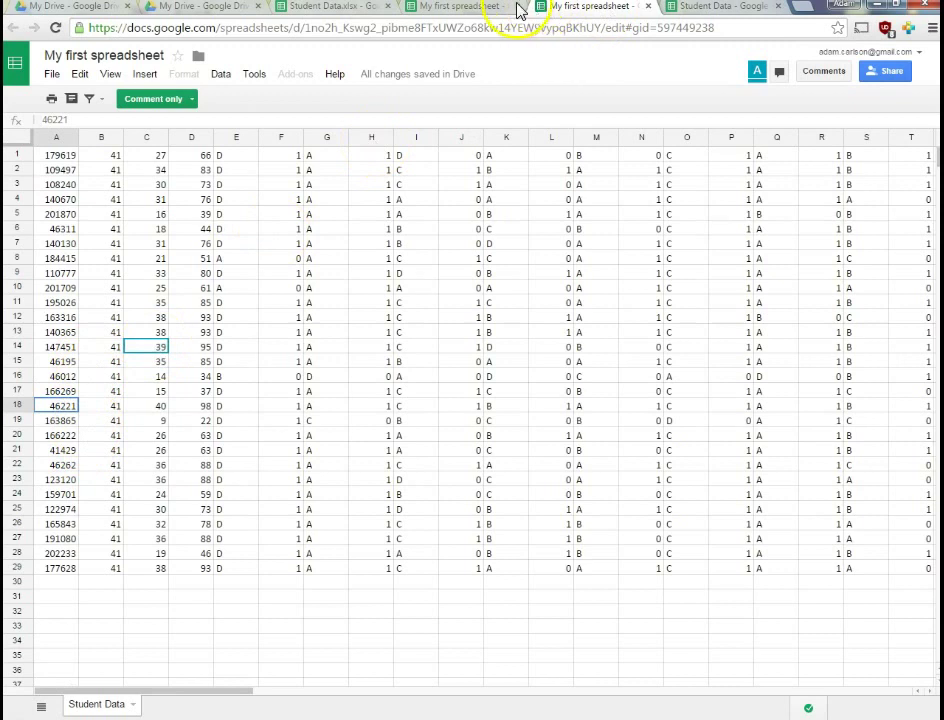
Confirm the comment-only copy's File menu still offers Make a copy
click(482, 11)
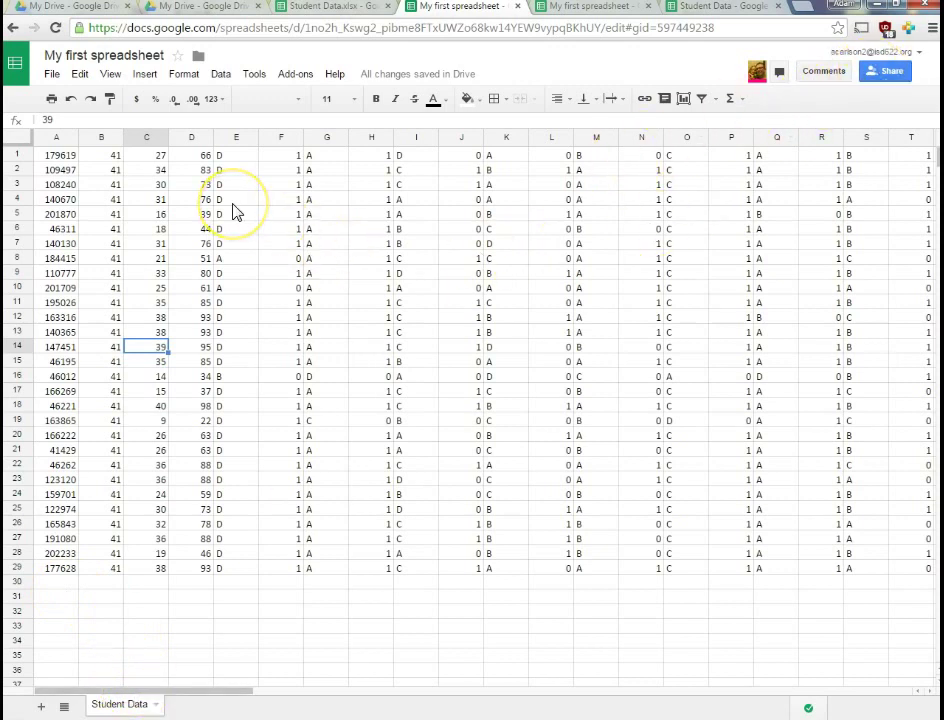
click(605, 10)
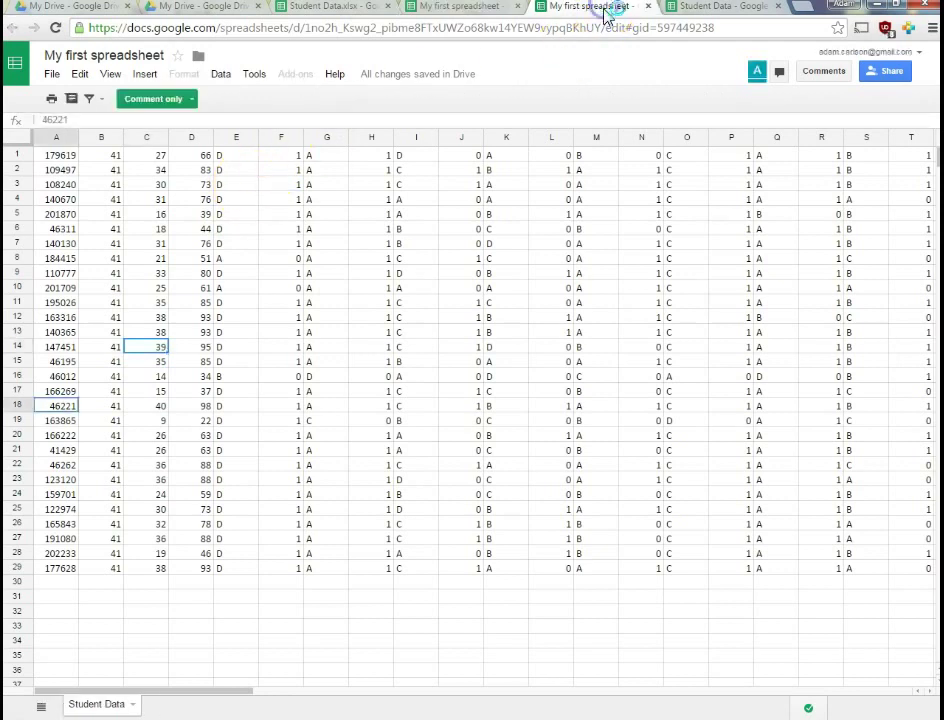
click(52, 75)
click(104, 190)
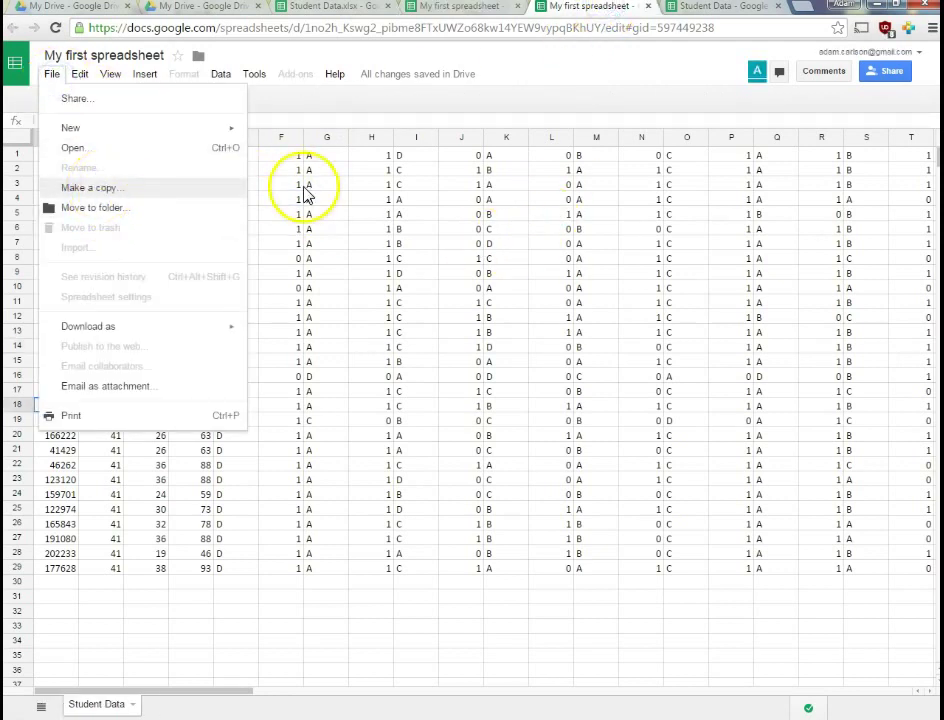
click(467, 320)
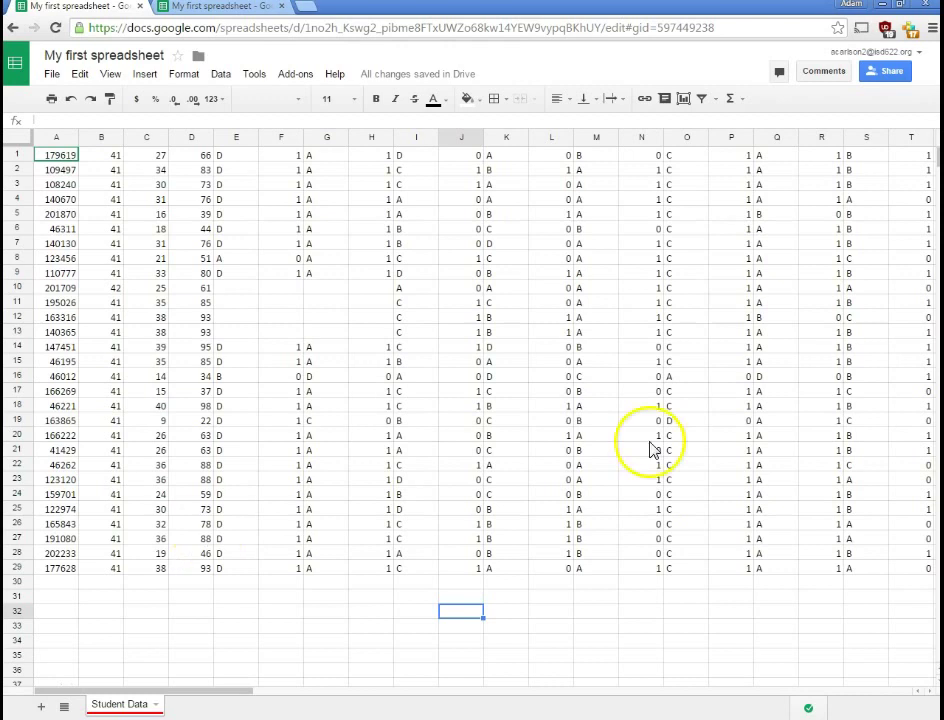
In advanced sharing settings, tick 'Disable options to download, print, and copy for commenters and viewers' and save
click(886, 73)
click(630, 450)
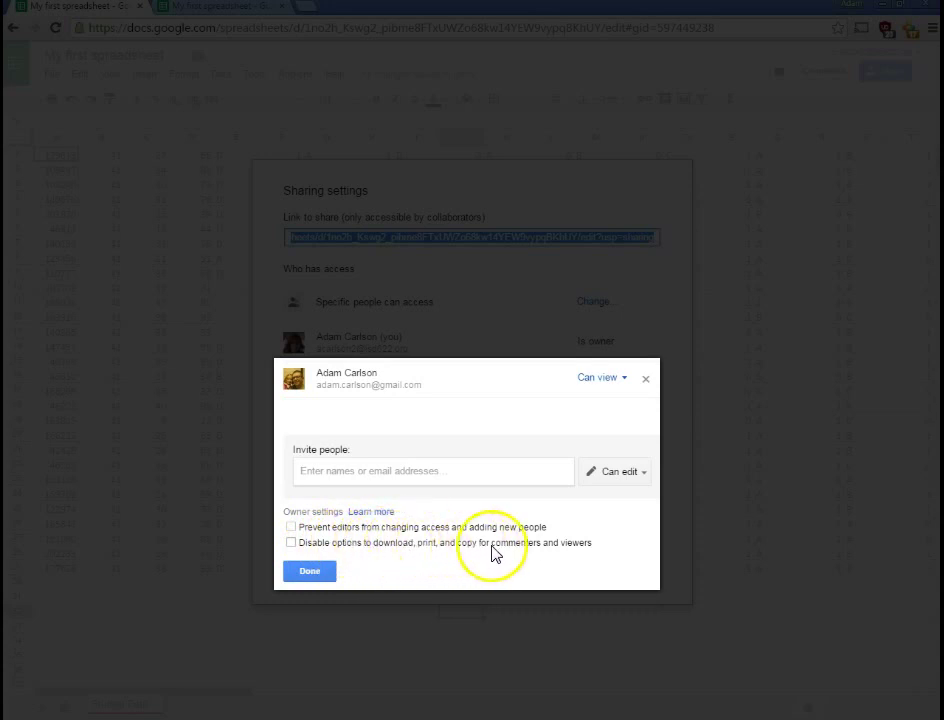
click(337, 543)
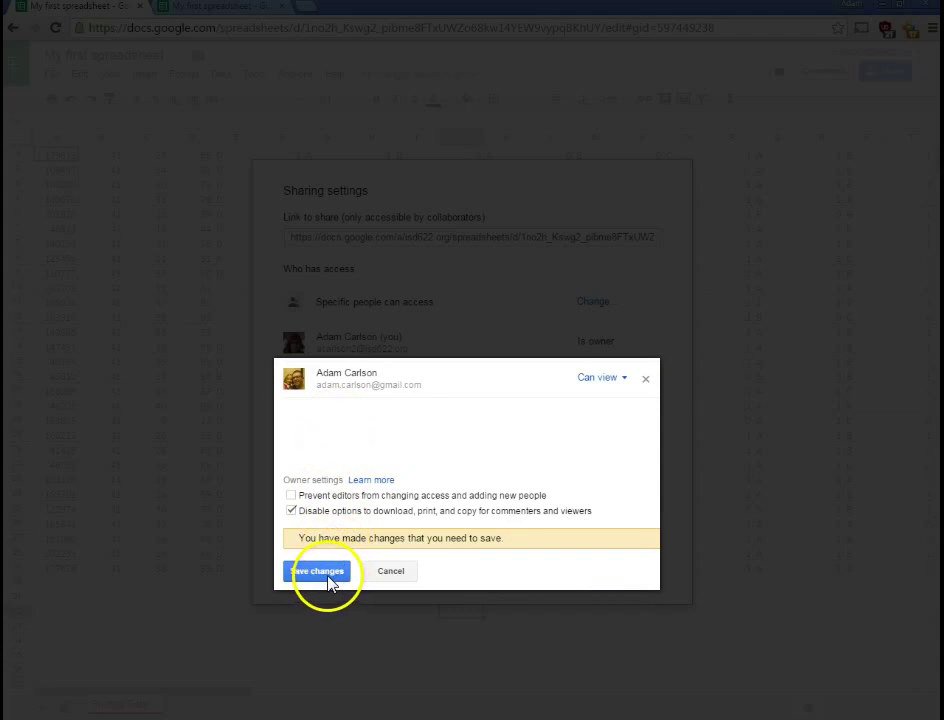
click(328, 574)
click(328, 575)
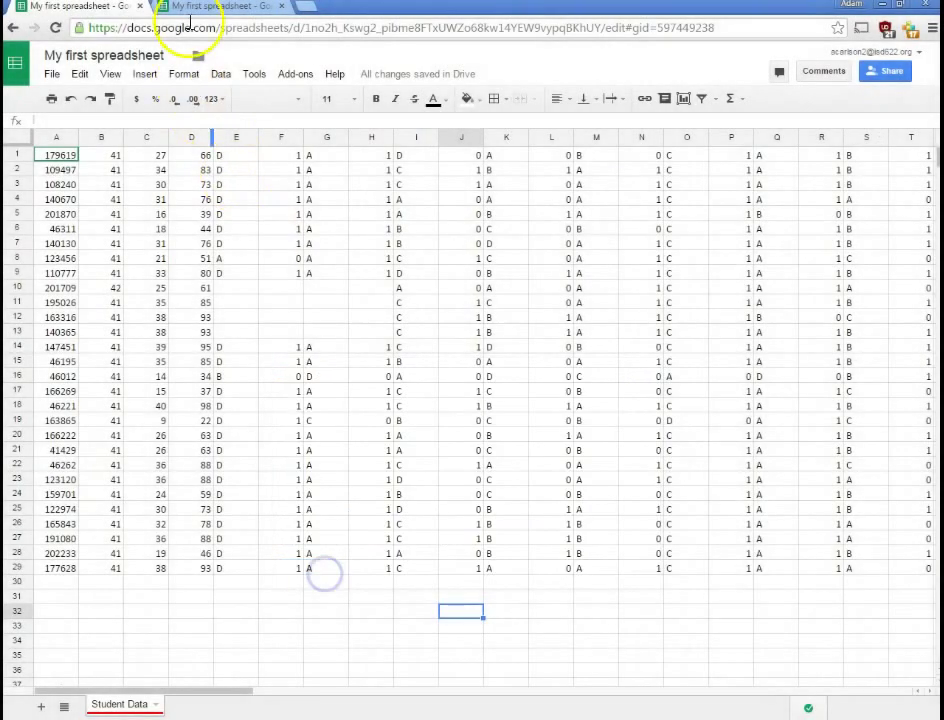
Reload the viewer's copy and check which File and Edit options remain
click(193, 12)
click(54, 28)
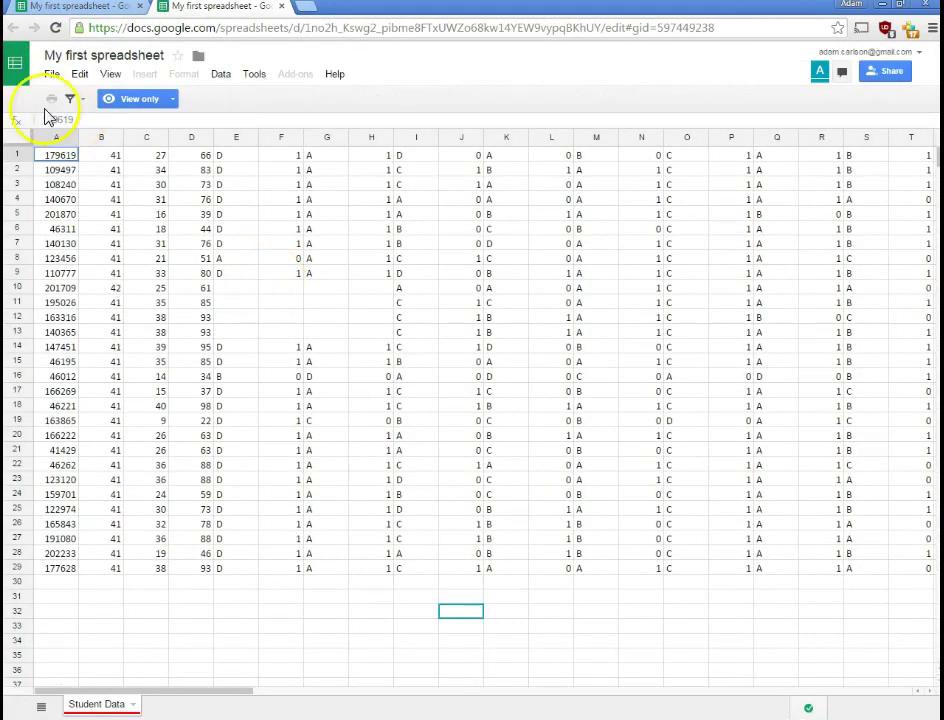
click(51, 74)
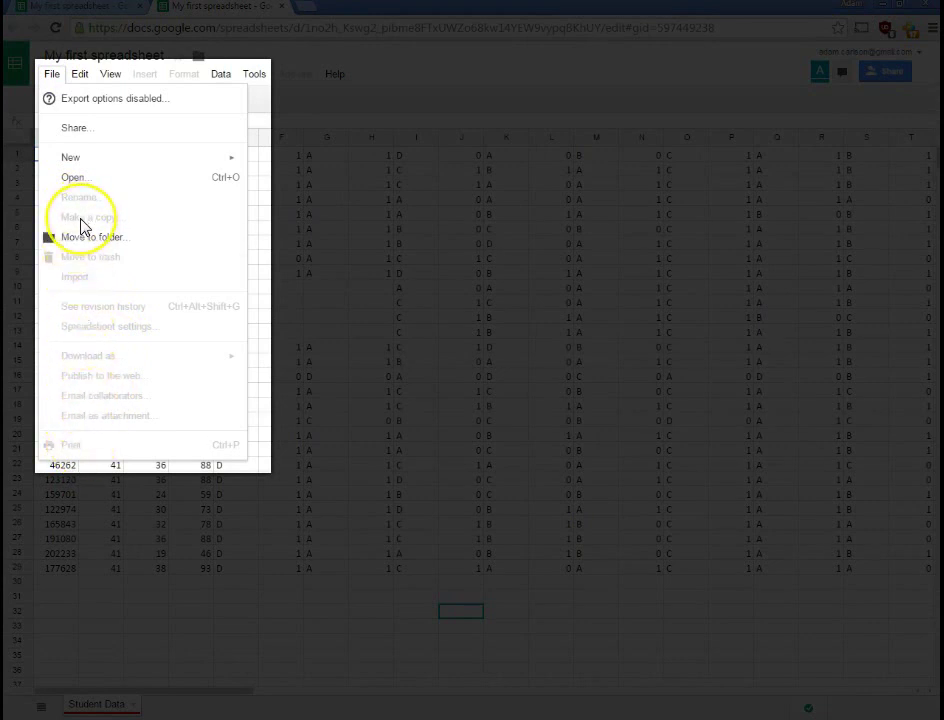
click(79, 75)
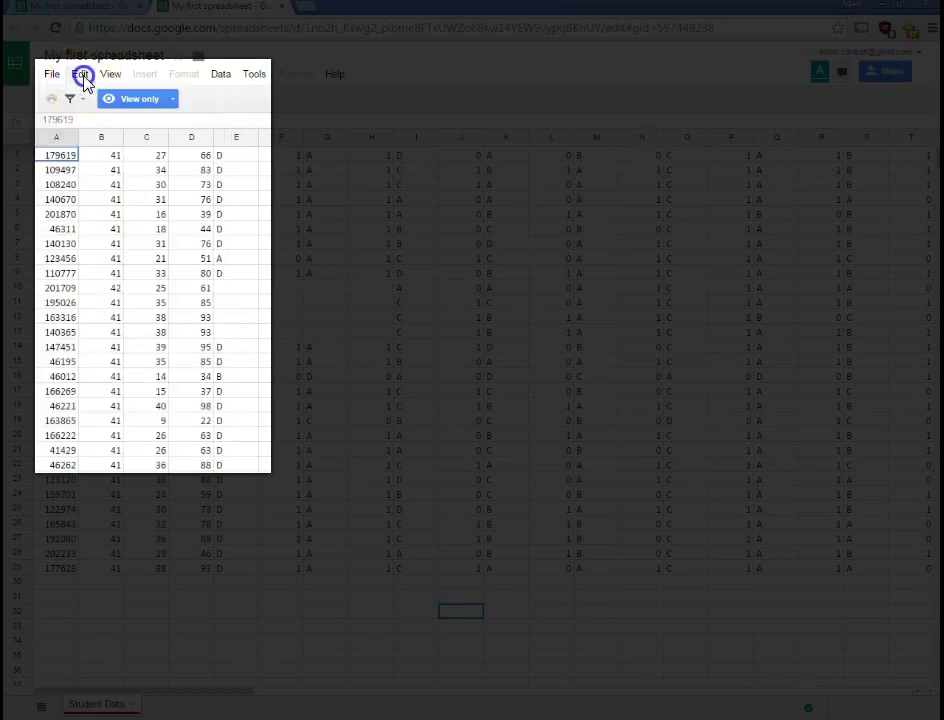
click(79, 75)
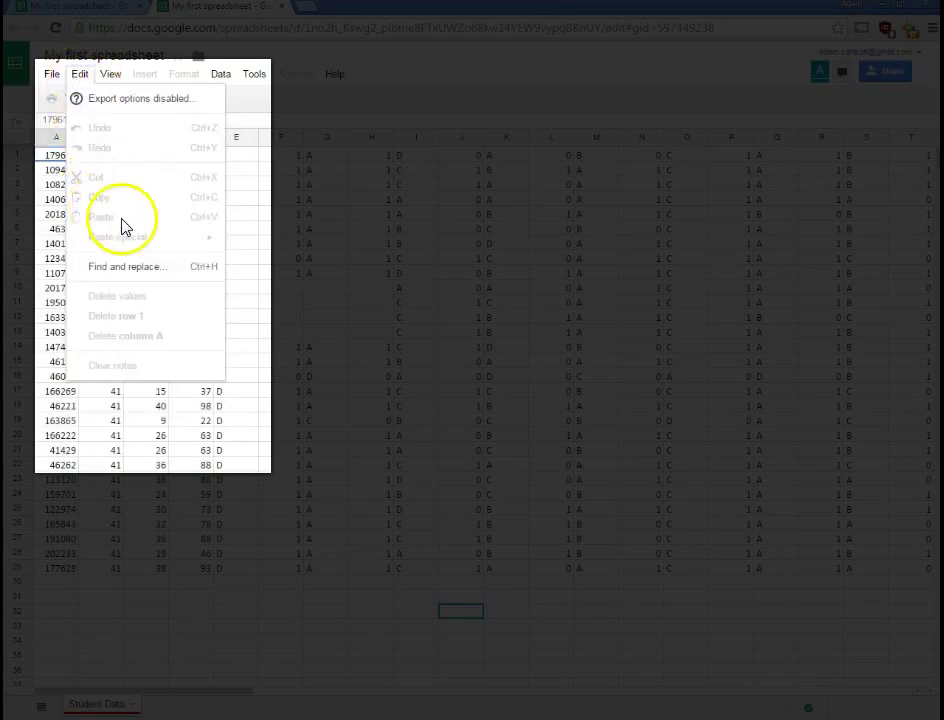
click(488, 451)
Try copying I10:M18 with Ctrl+C and dismiss the copying-disabled notice
drag(410, 292, 581, 416)
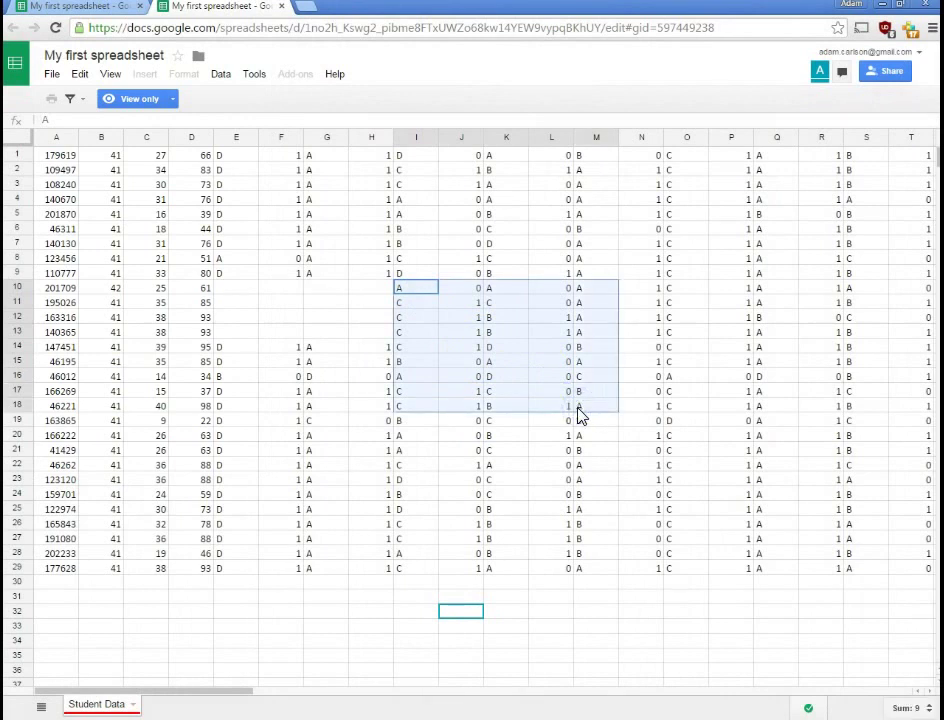
key(ctrl+c)
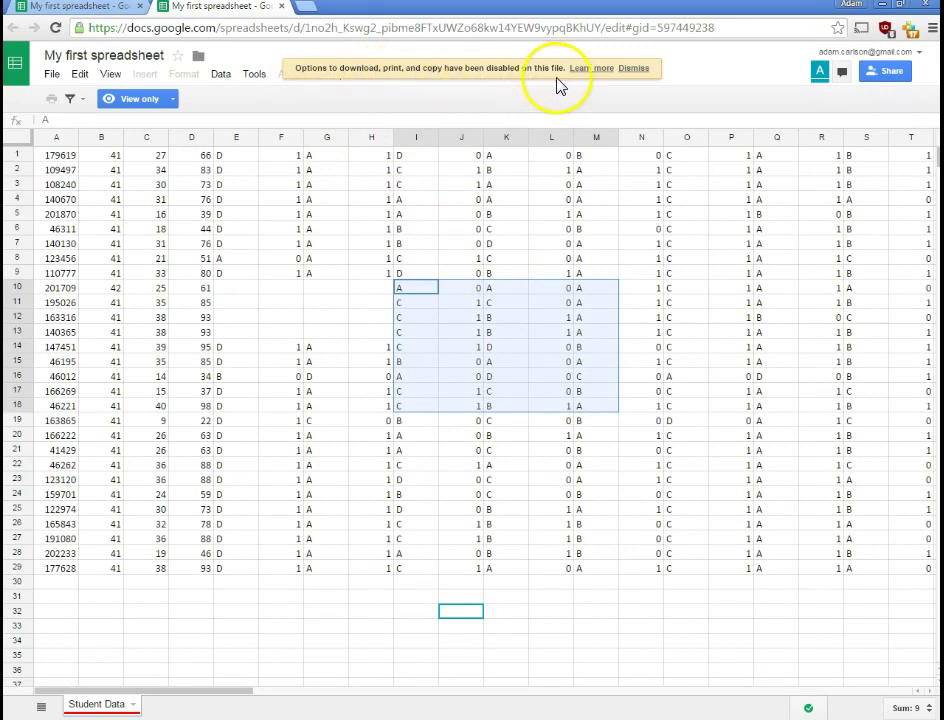
click(638, 72)
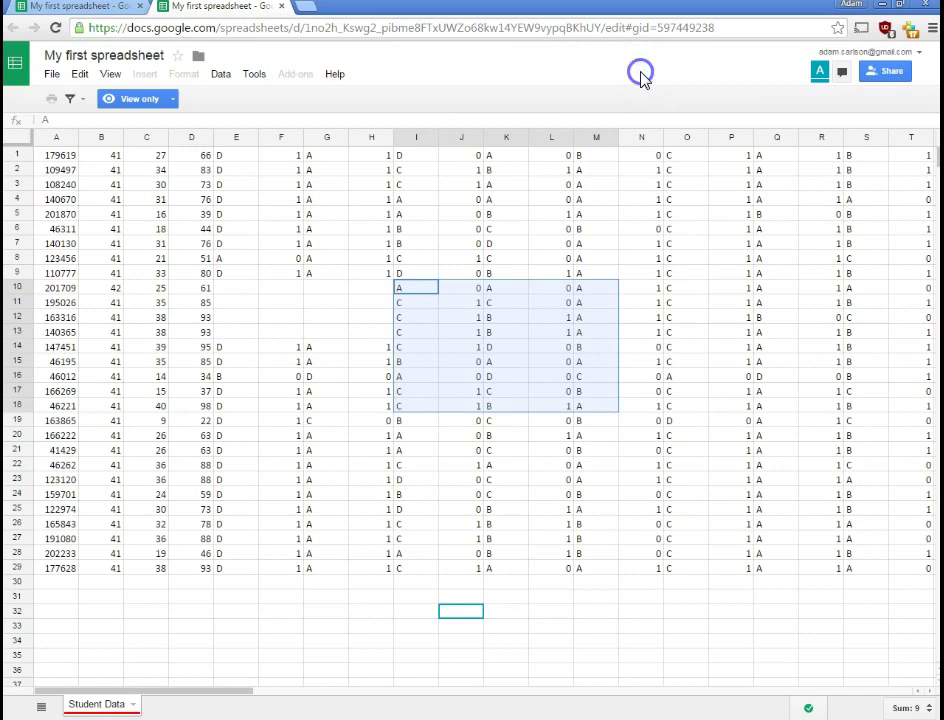
click(400, 346)
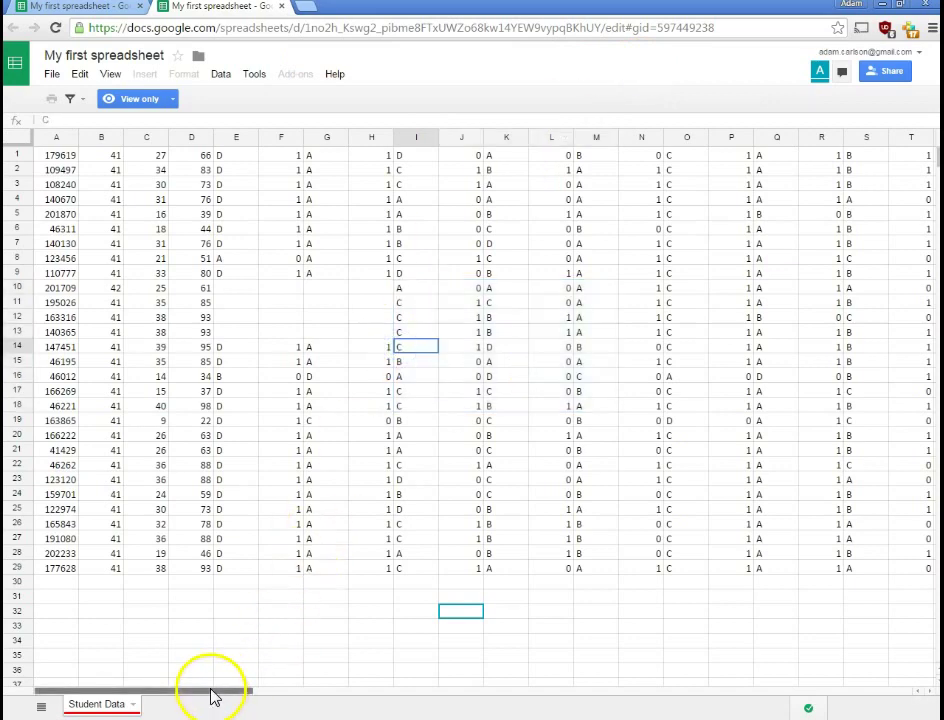
drag(225, 690, 155, 682)
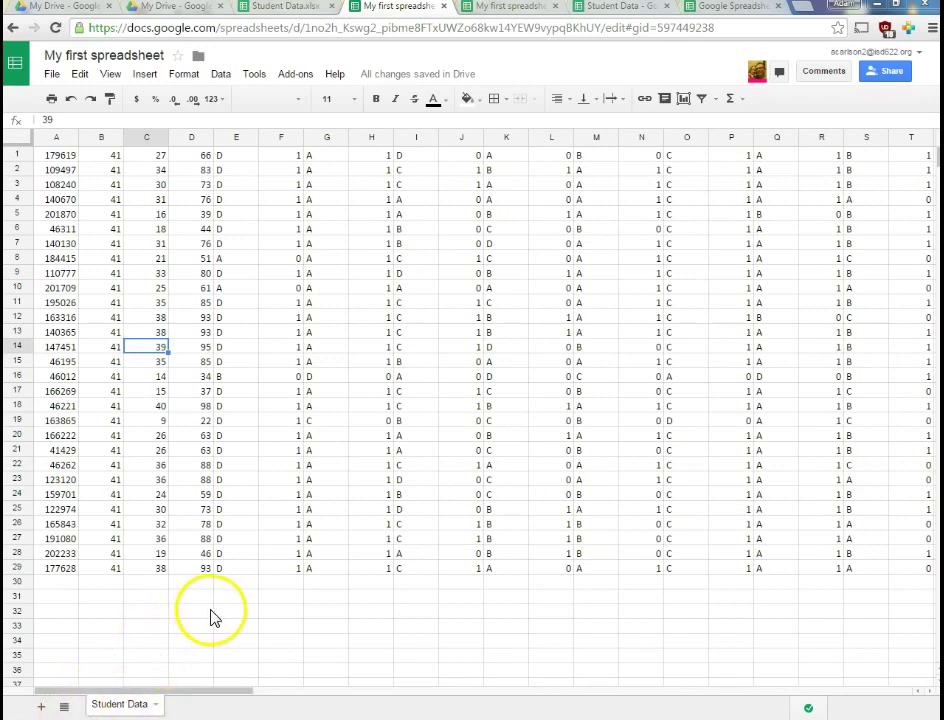
In the How-To workbook, browse Temp. Conversions, Mixed Cell Reference, Data Validation and SW Character Names sheets
click(718, 14)
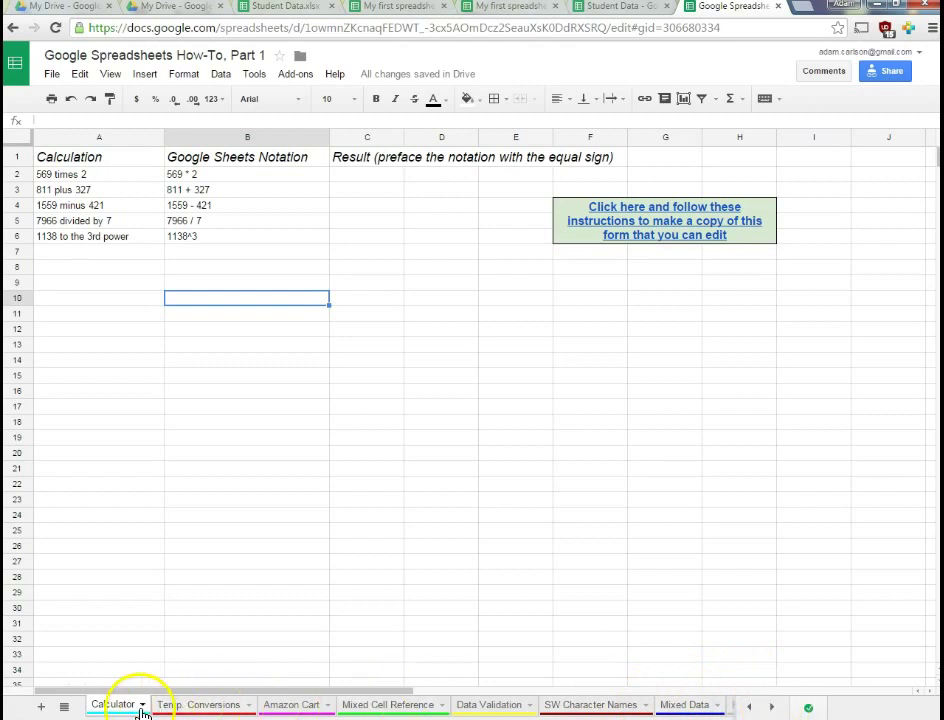
click(189, 708)
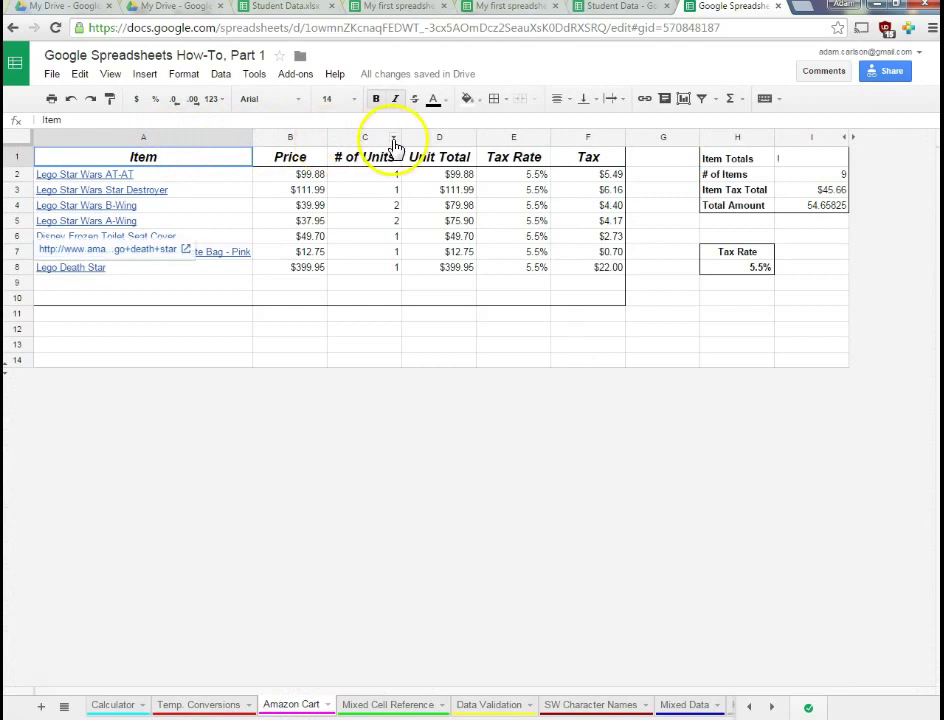
click(382, 708)
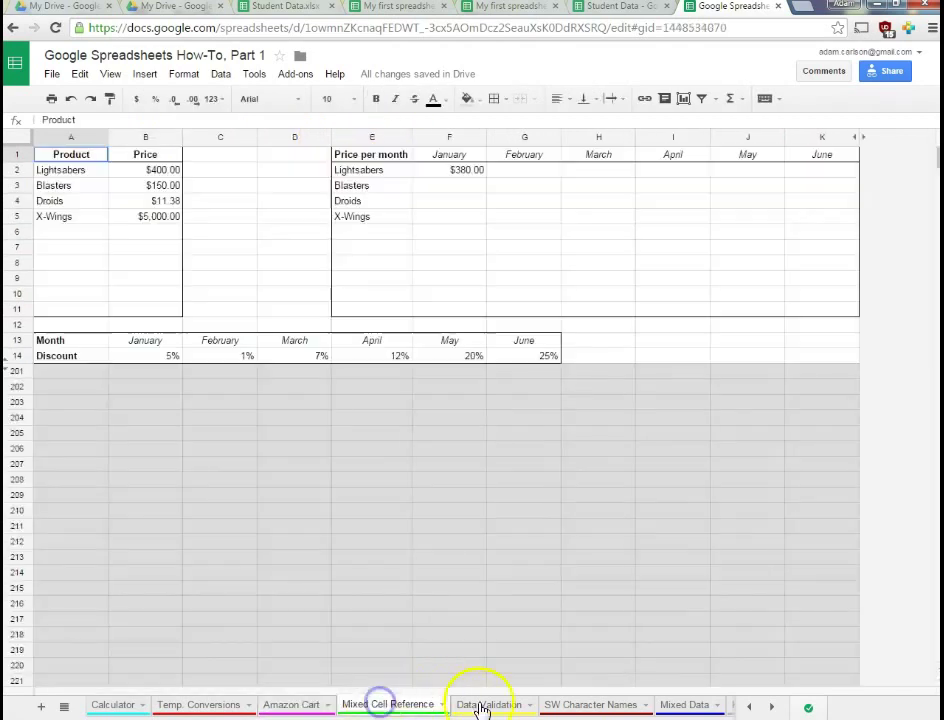
click(486, 705)
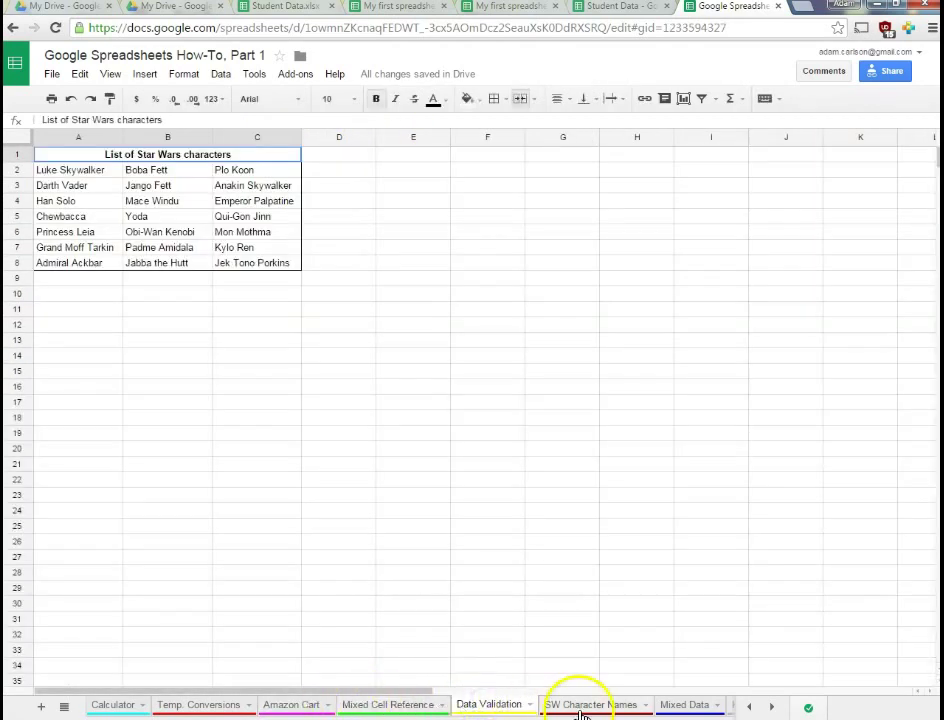
click(581, 708)
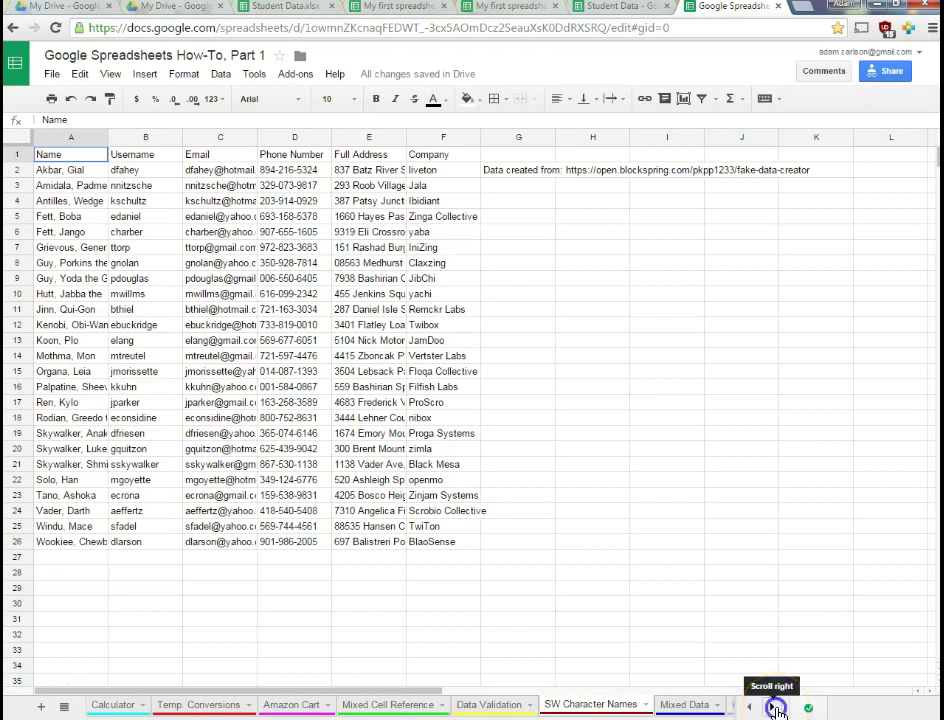
click(776, 708)
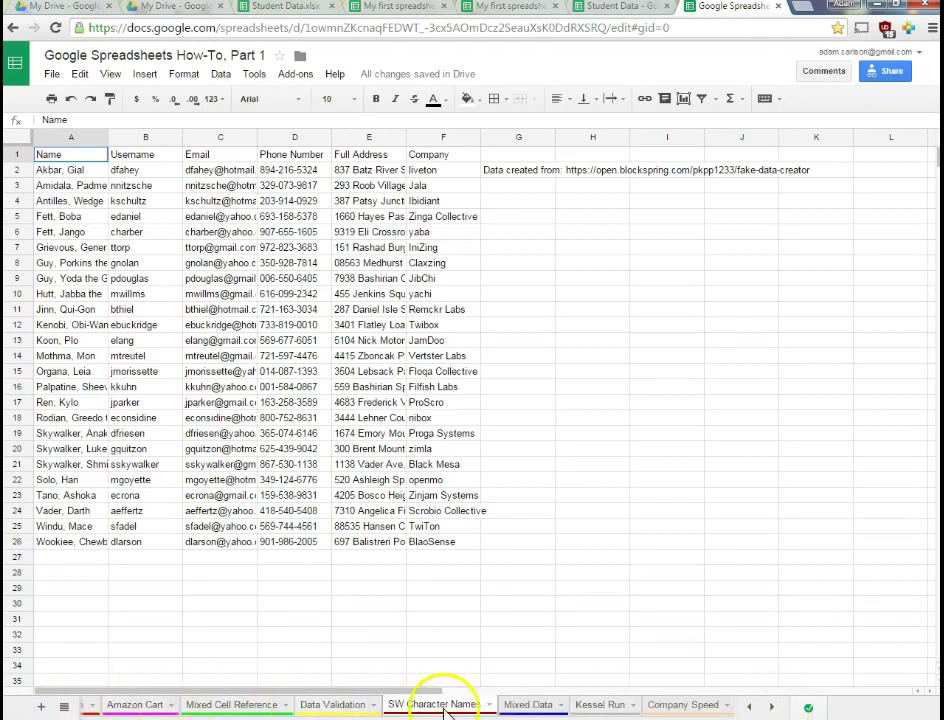
click(748, 707)
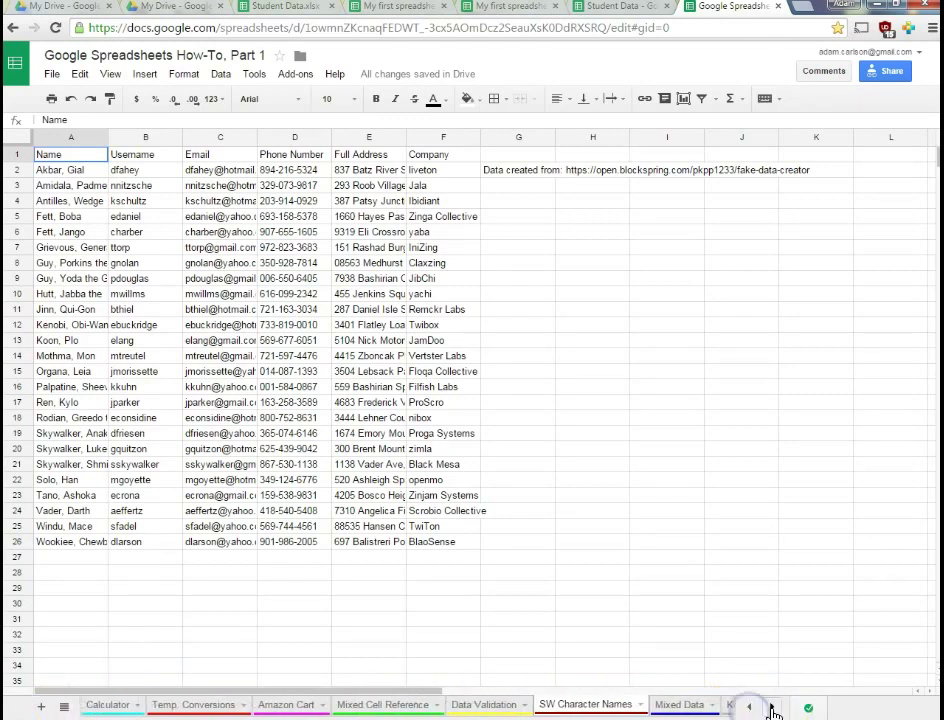
click(772, 707)
click(749, 708)
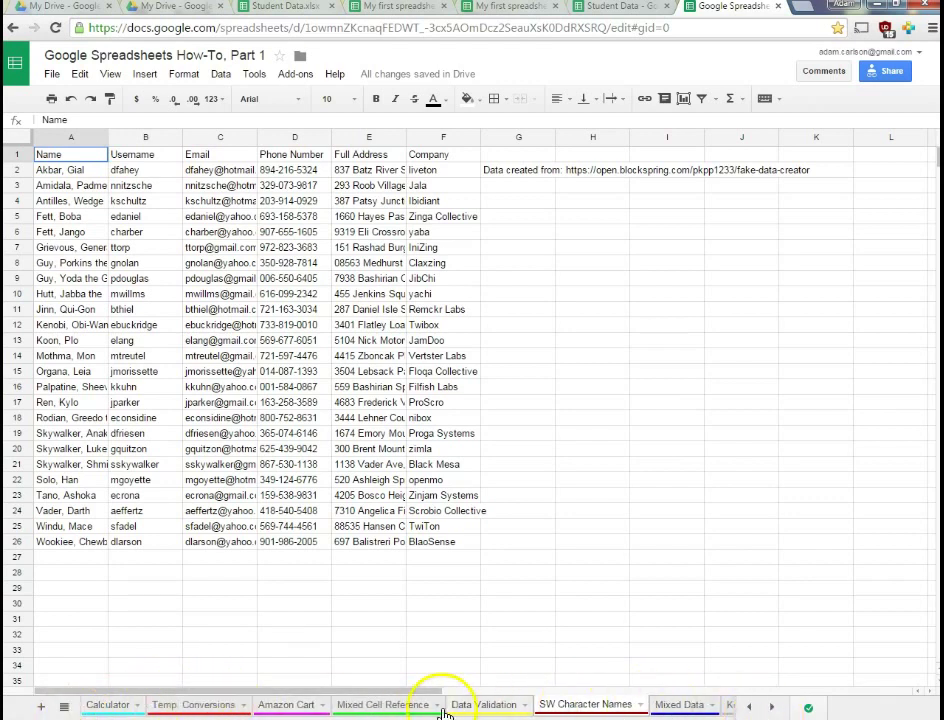
Use the All Sheets list to jump to Company Speed, then Calculator
click(110, 705)
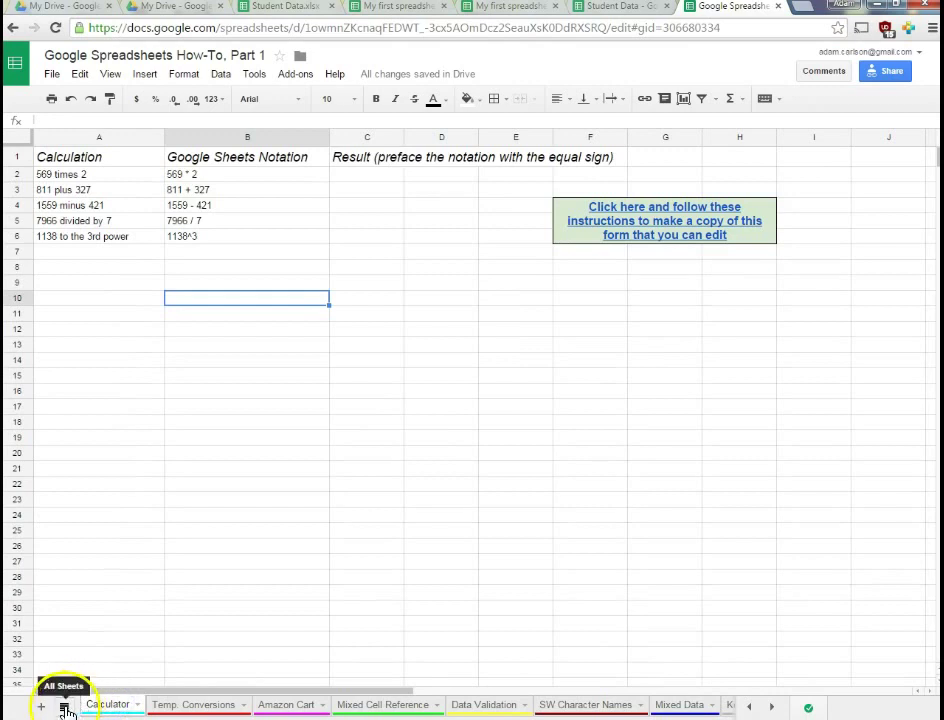
click(64, 708)
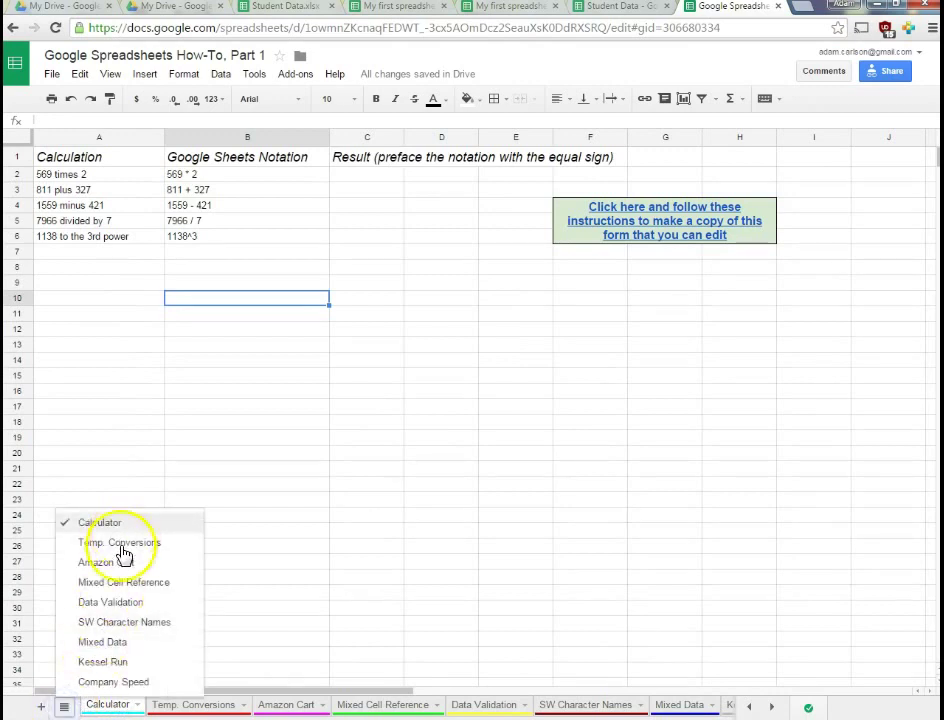
click(113, 683)
click(64, 708)
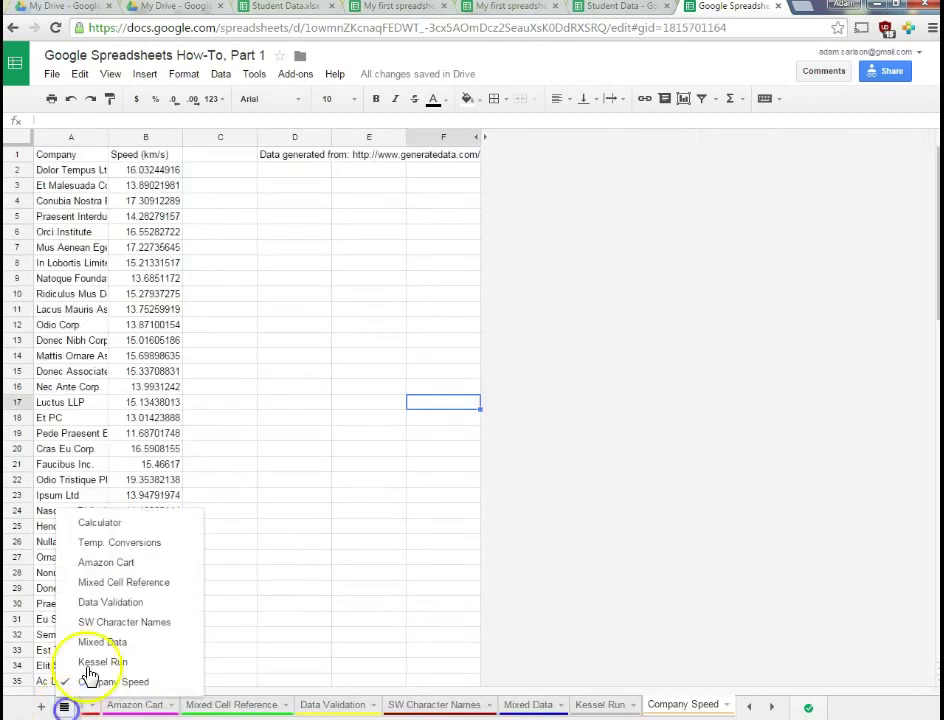
click(108, 524)
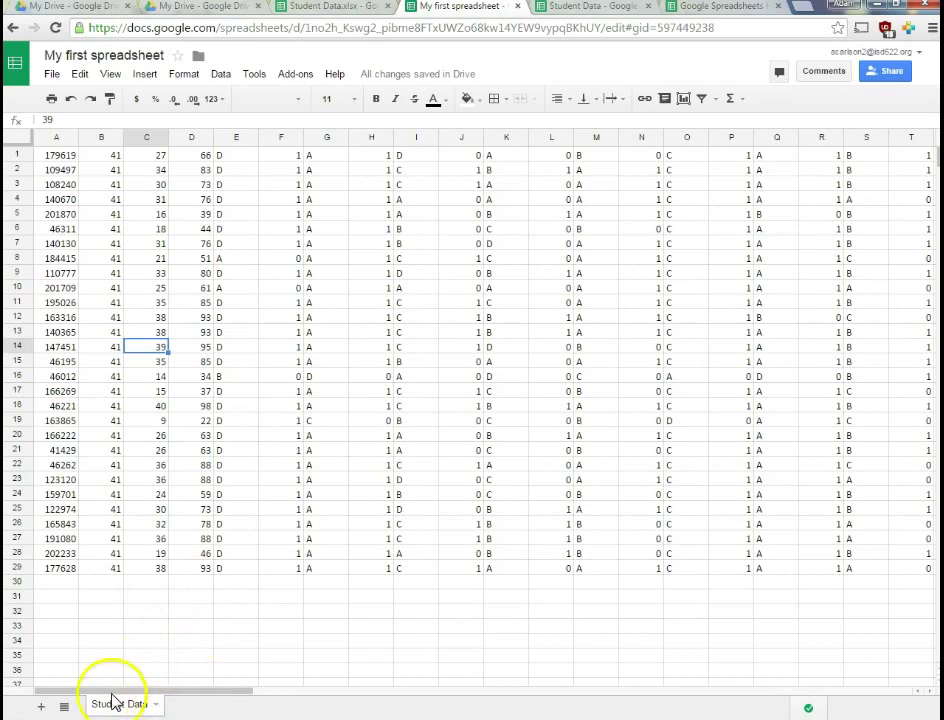
Add a blank Sheet1 and duplicate the Student Data sheet
click(41, 709)
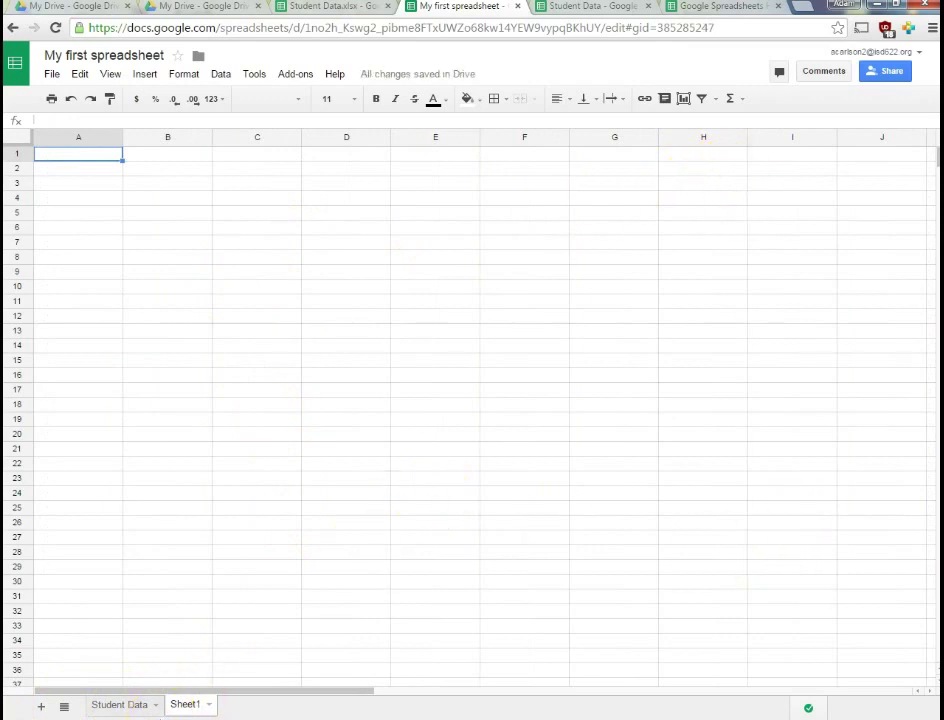
click(127, 708)
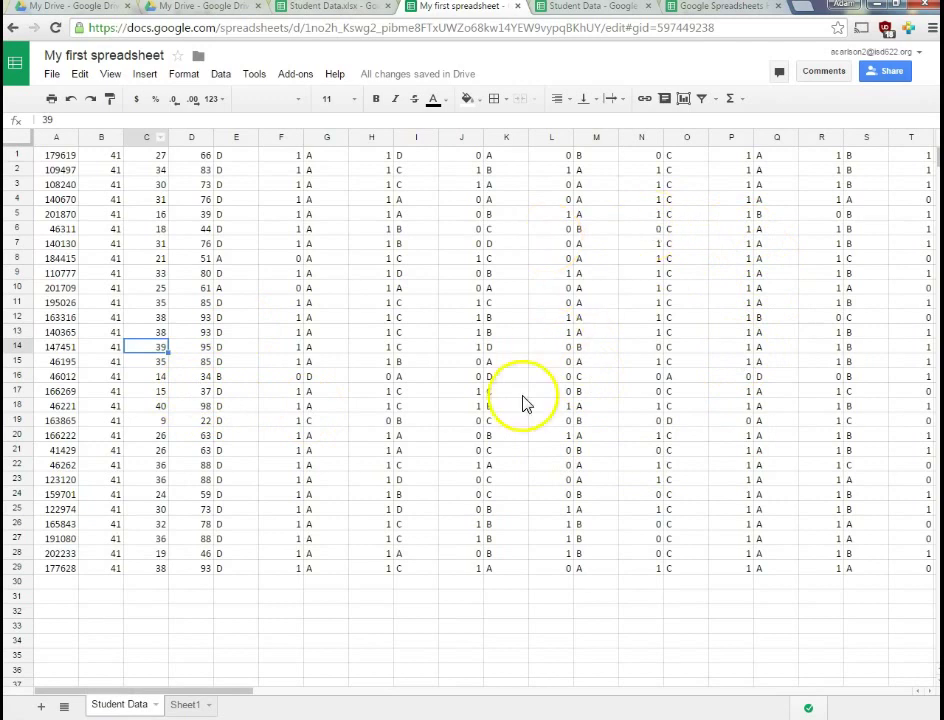
click(156, 706)
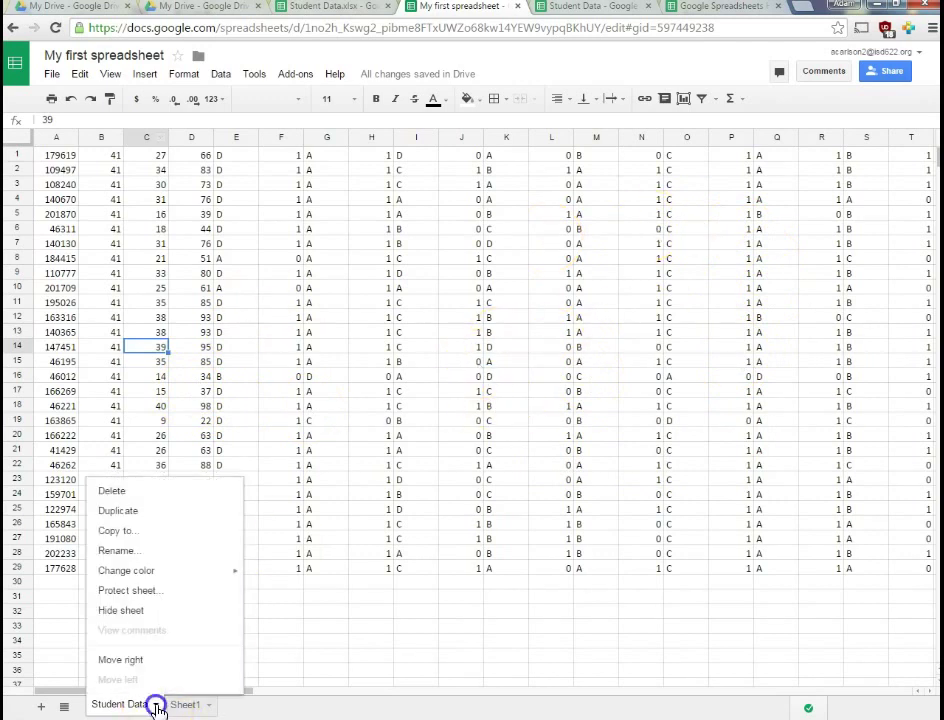
click(118, 510)
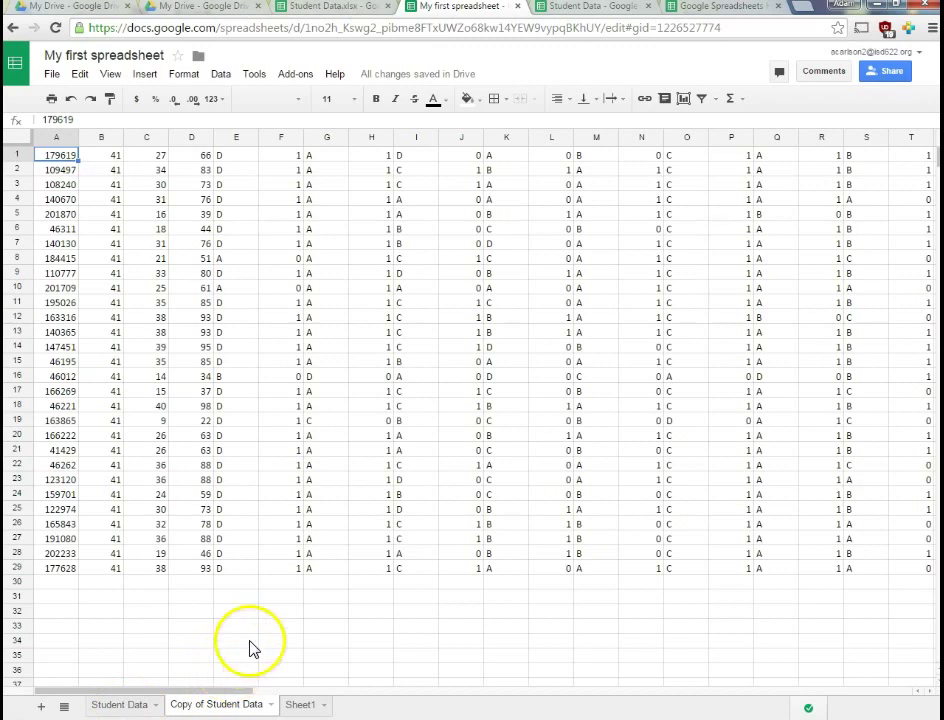
Delete the Copy of Student Data sheet and switch to the empty Sheet1
click(131, 708)
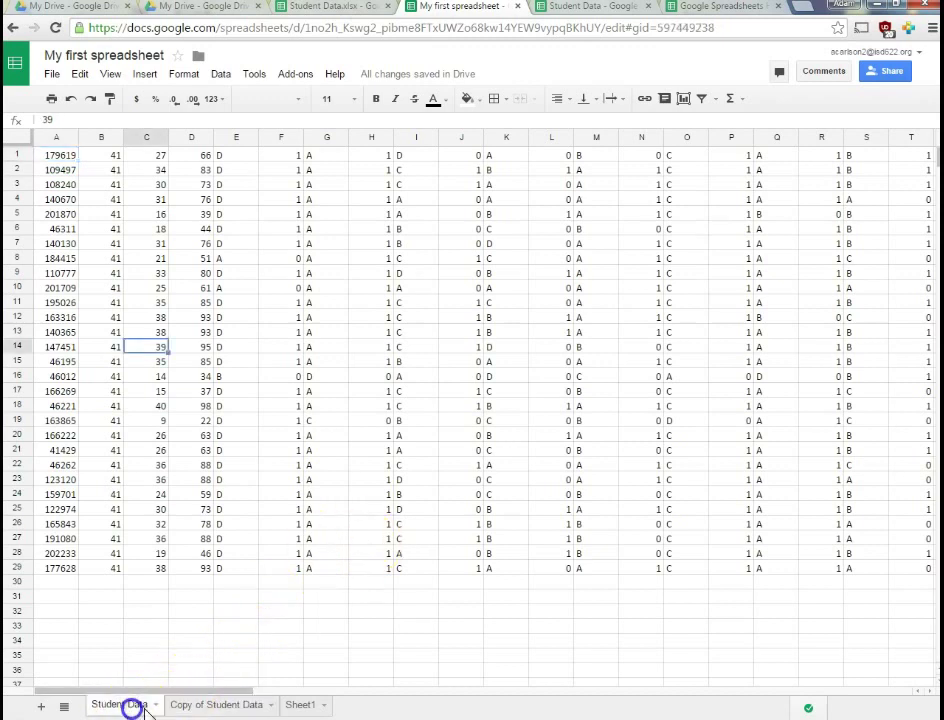
click(193, 708)
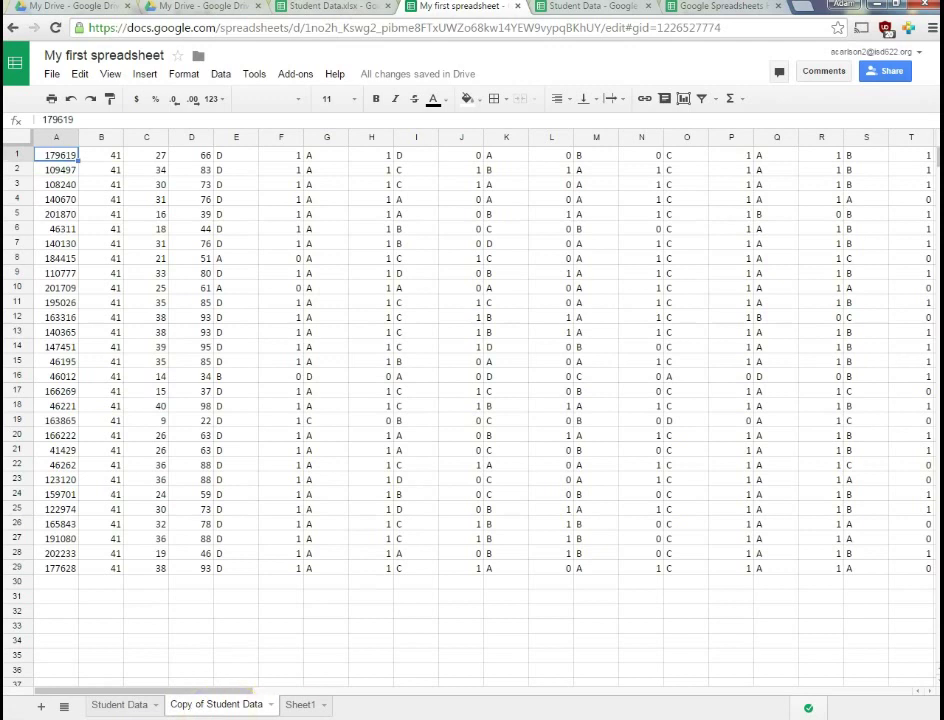
click(272, 706)
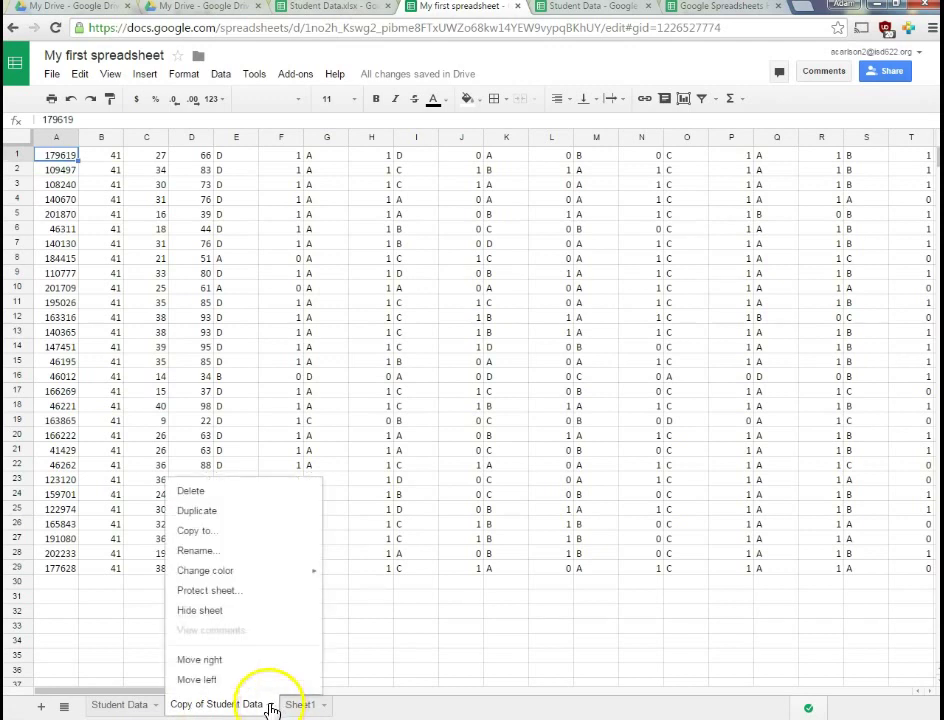
click(203, 491)
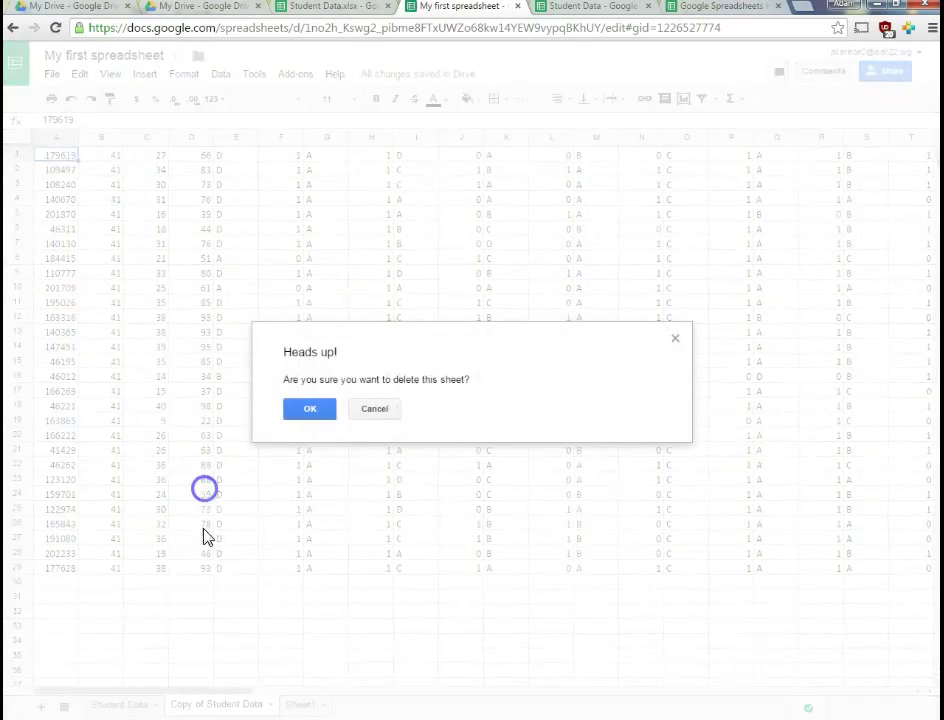
click(312, 411)
click(185, 704)
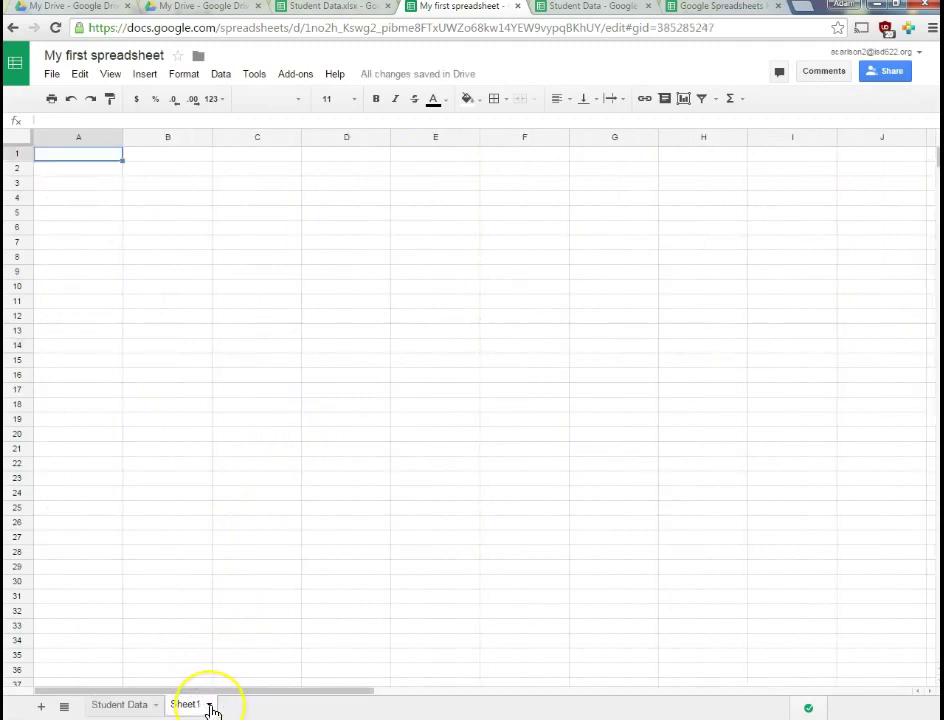
click(193, 706)
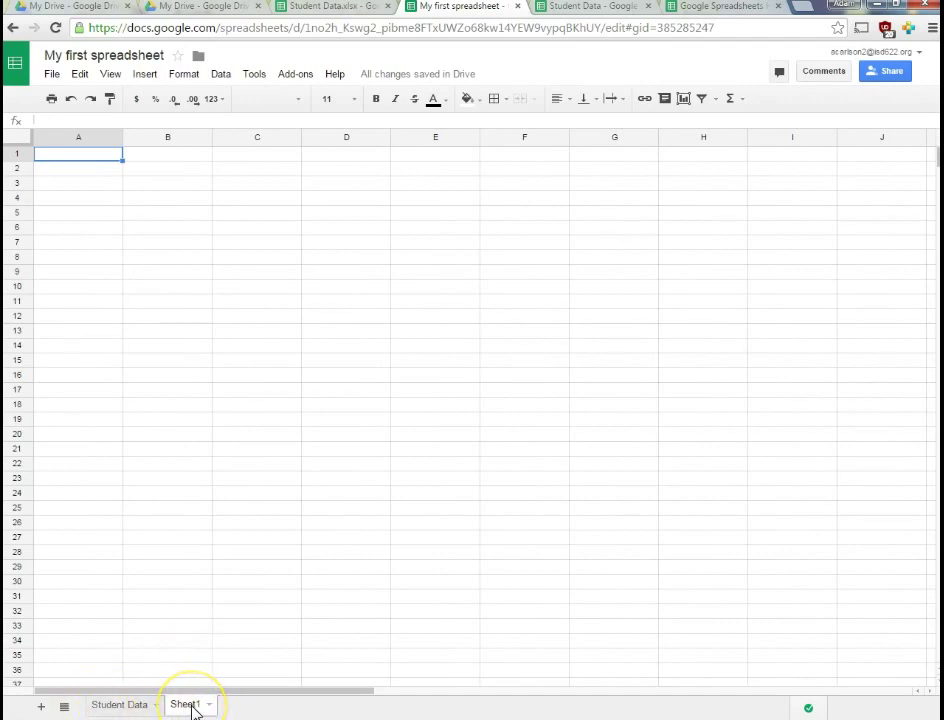
Drag Sheet1 ahead of Student Data, hide it, then unhide it via View > Hidden sheets
drag(185, 705, 108, 706)
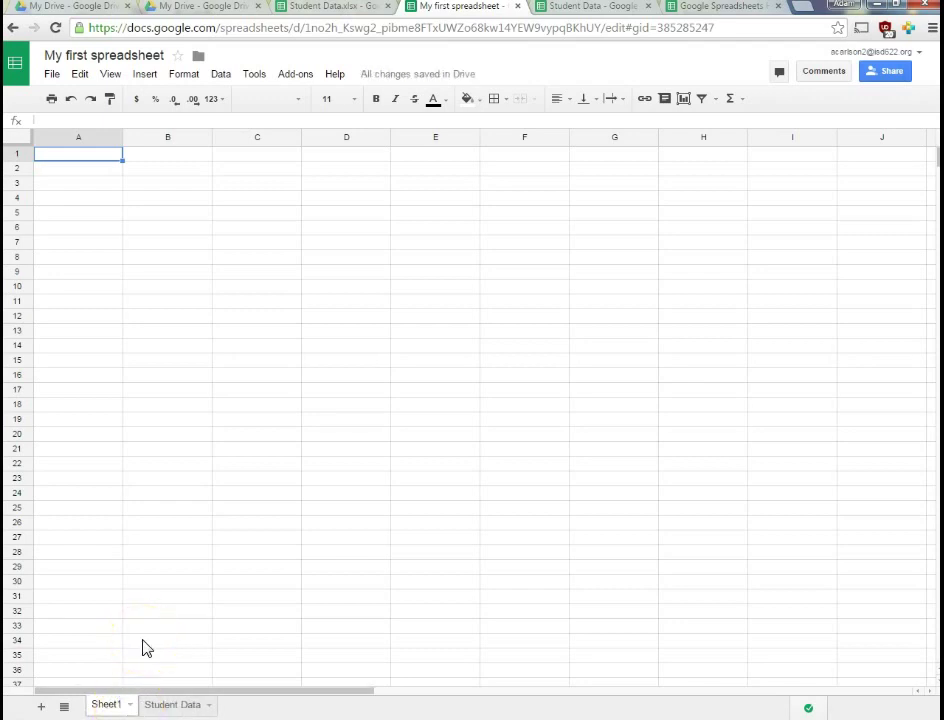
click(129, 706)
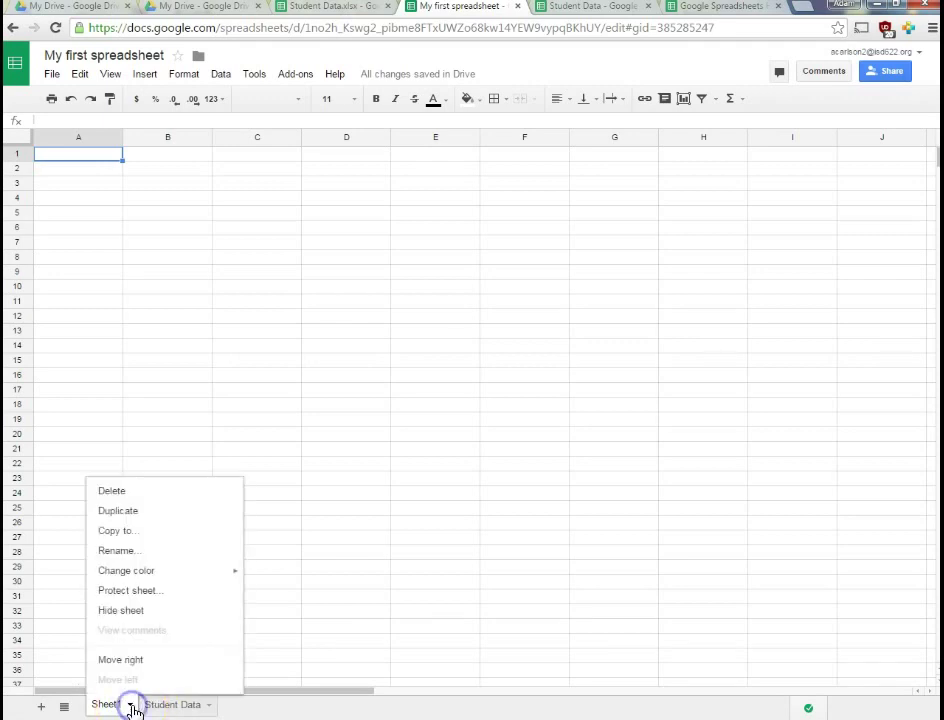
click(131, 608)
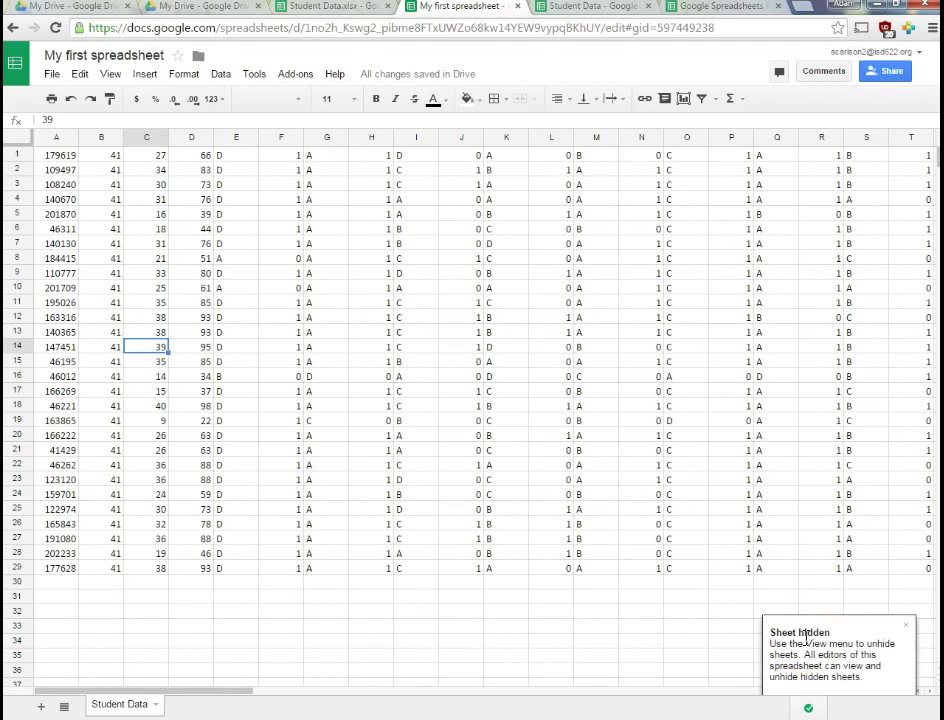
click(112, 74)
mouse_move(131, 229)
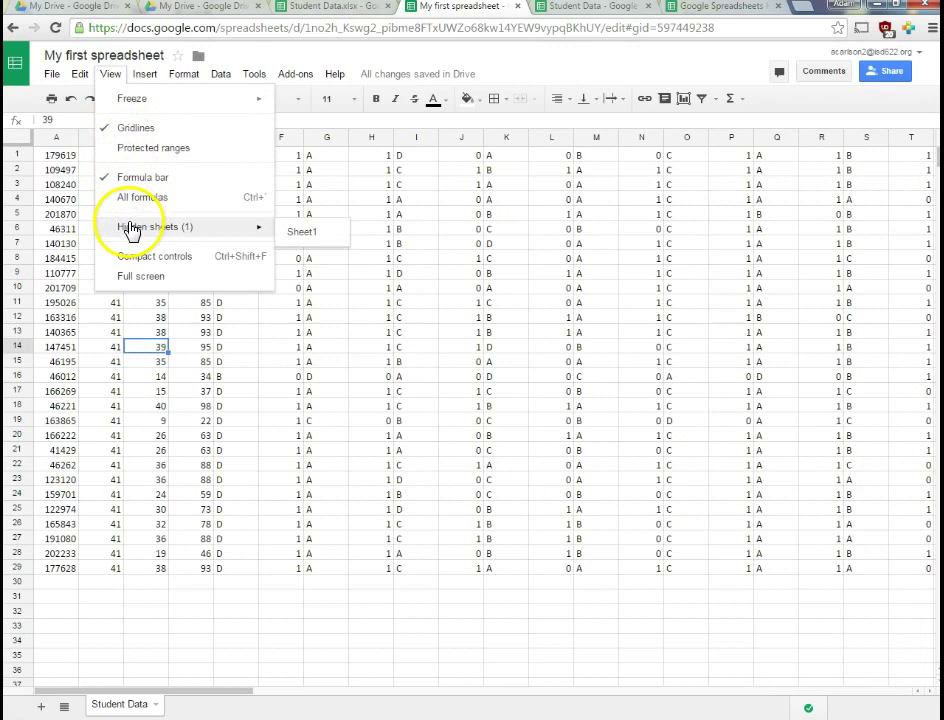
click(310, 231)
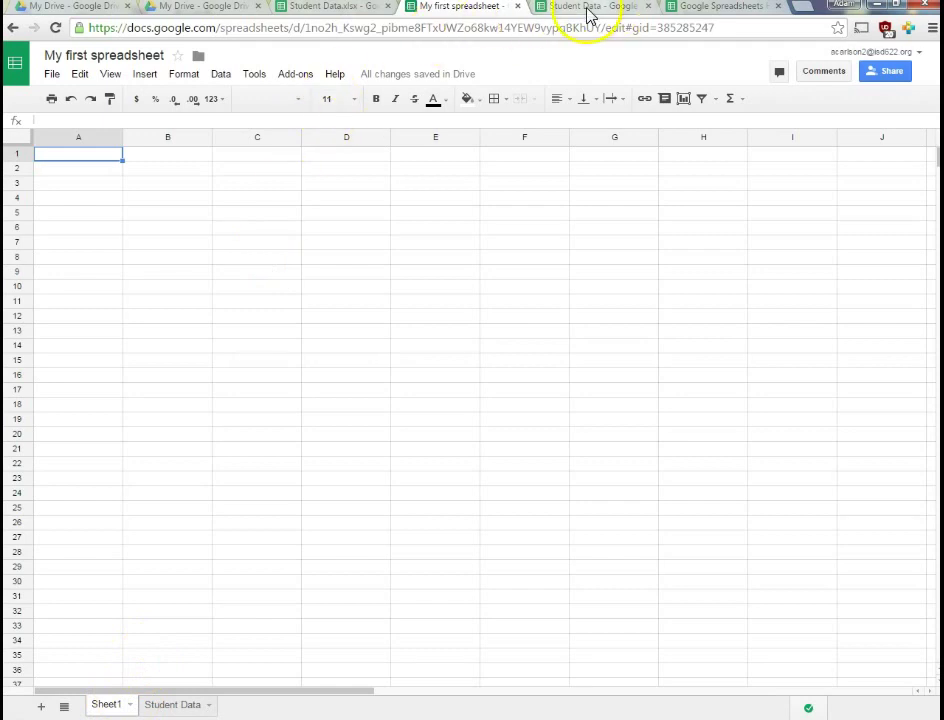
Back in My first spreadsheet, change the Student Data tab colour to red
click(703, 12)
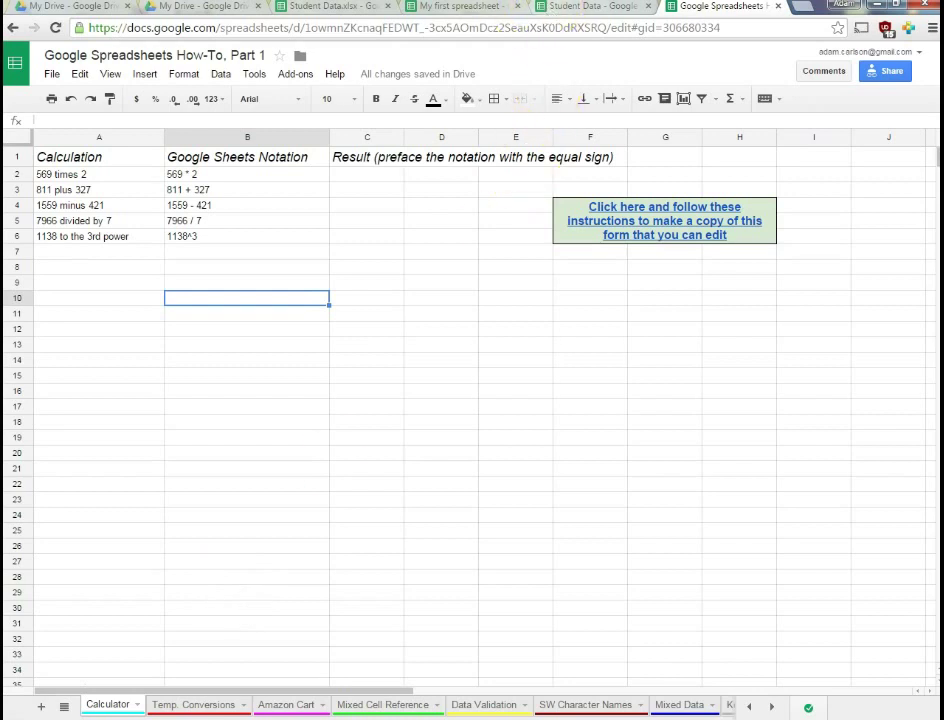
click(458, 6)
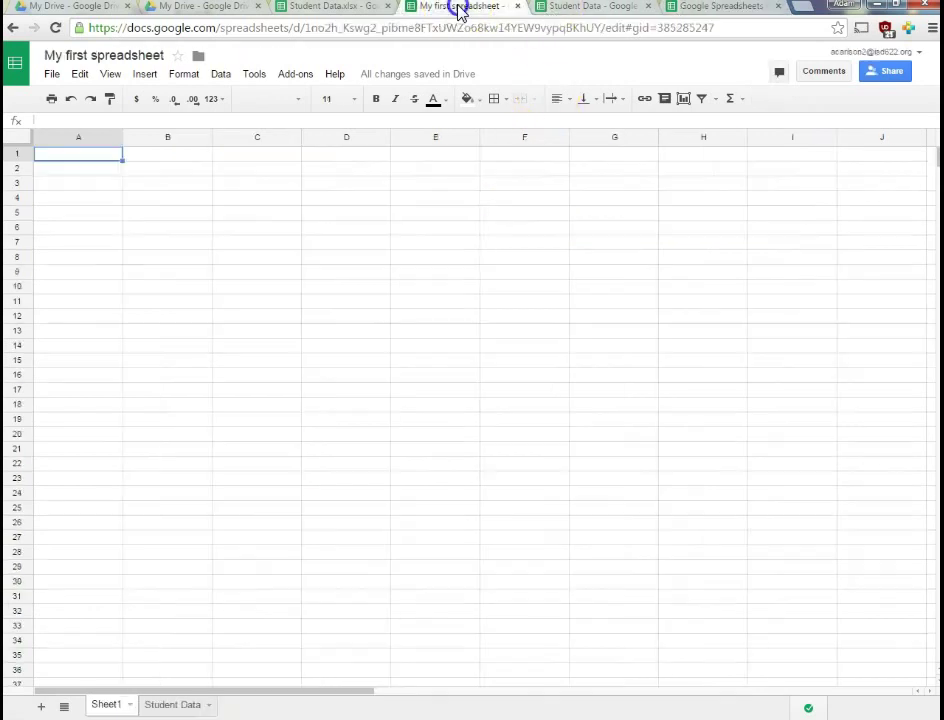
click(207, 709)
click(210, 708)
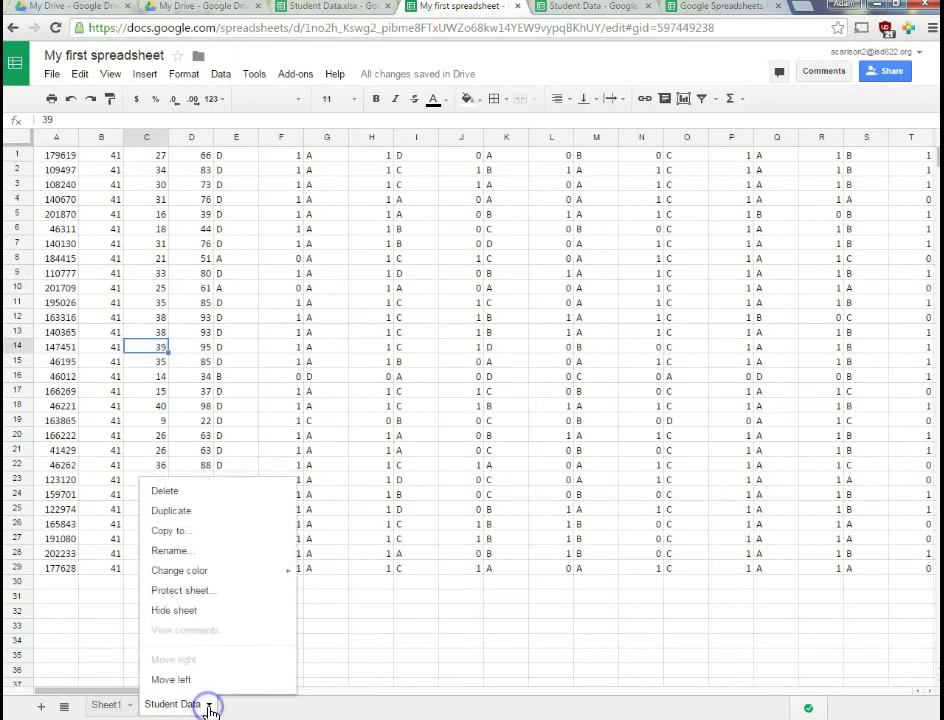
mouse_move(195, 580)
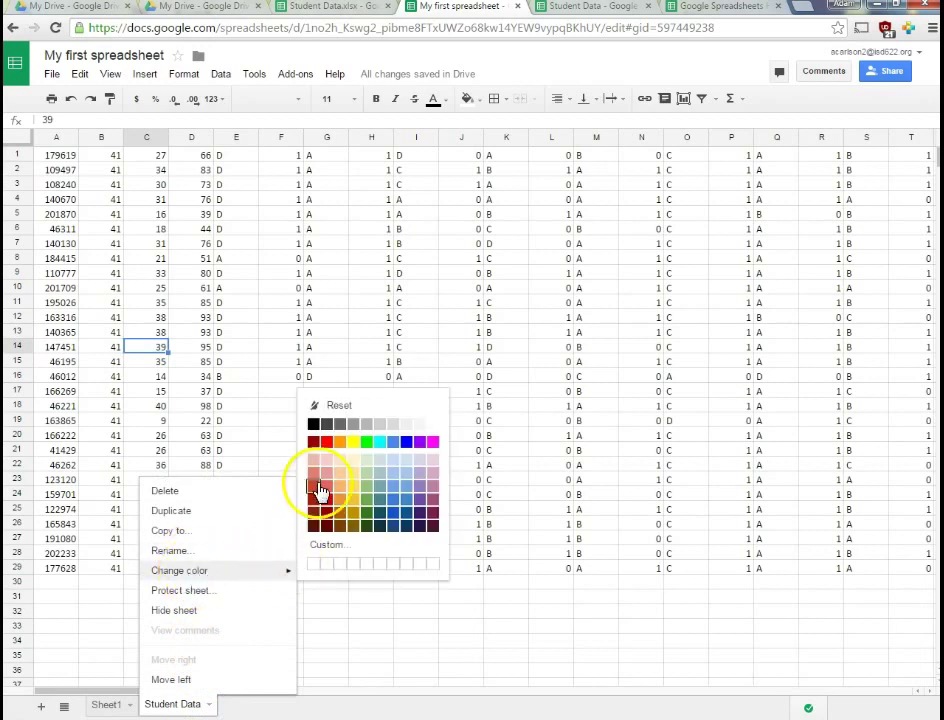
click(333, 450)
click(238, 668)
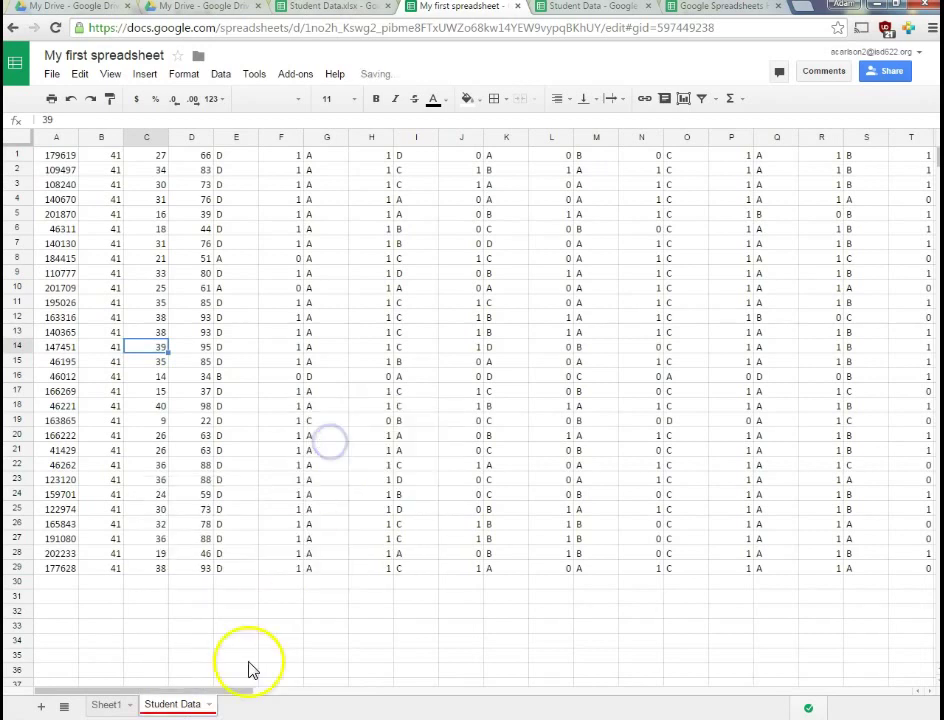
click(171, 706)
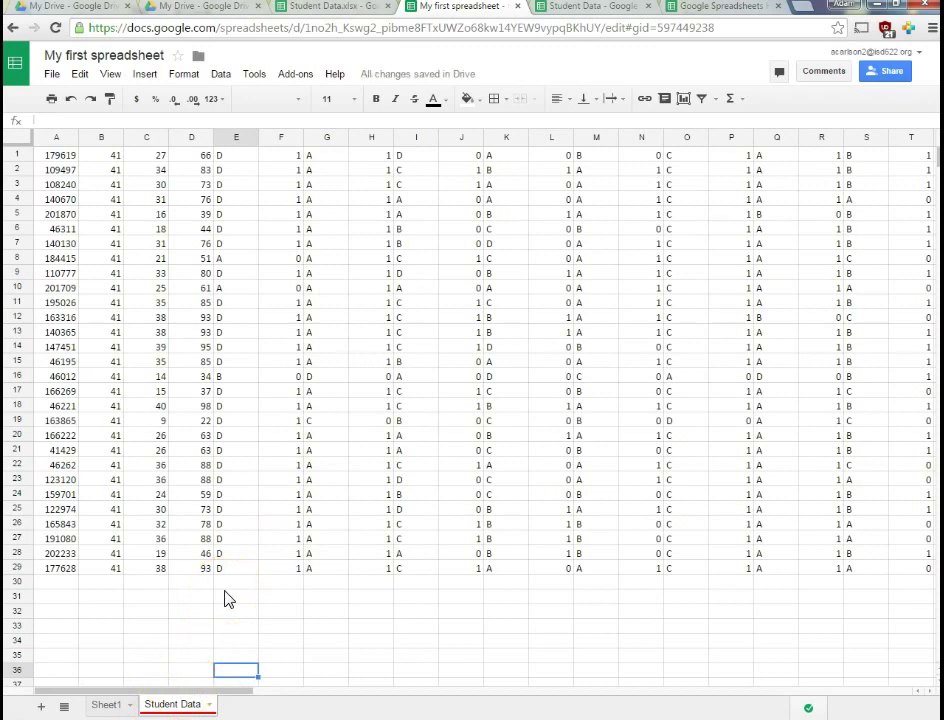
click(106, 705)
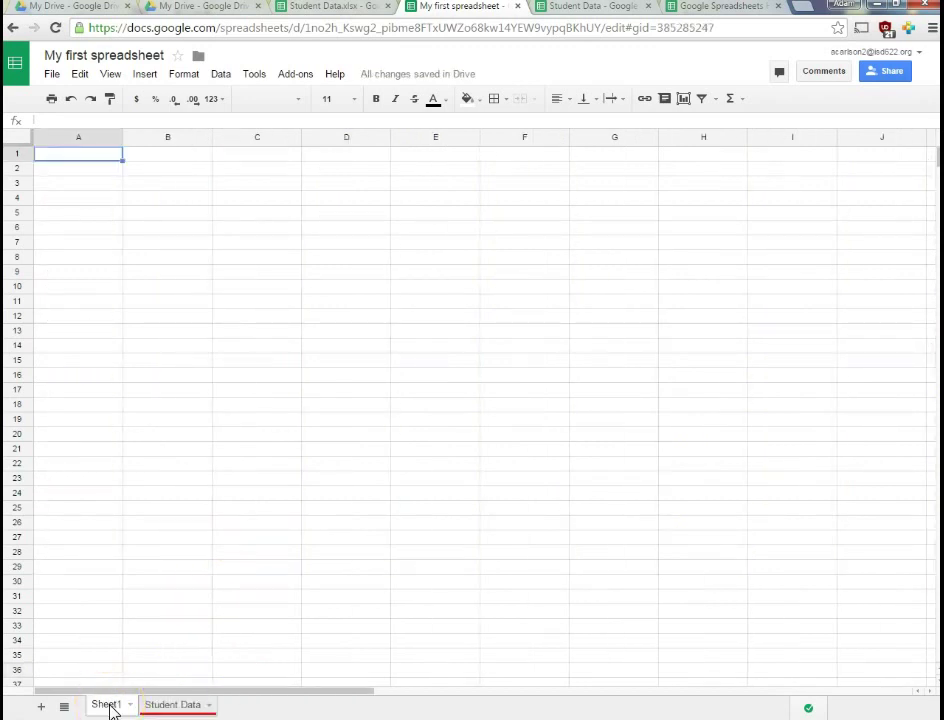
click(158, 710)
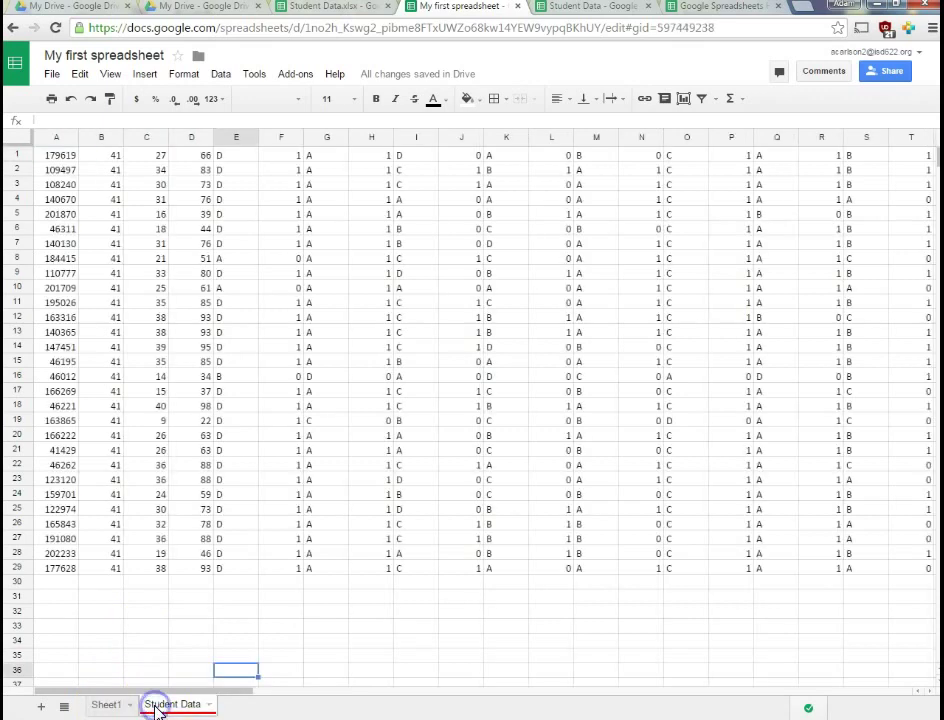
click(163, 203)
drag(165, 205, 221, 367)
key(Delete)
click(268, 627)
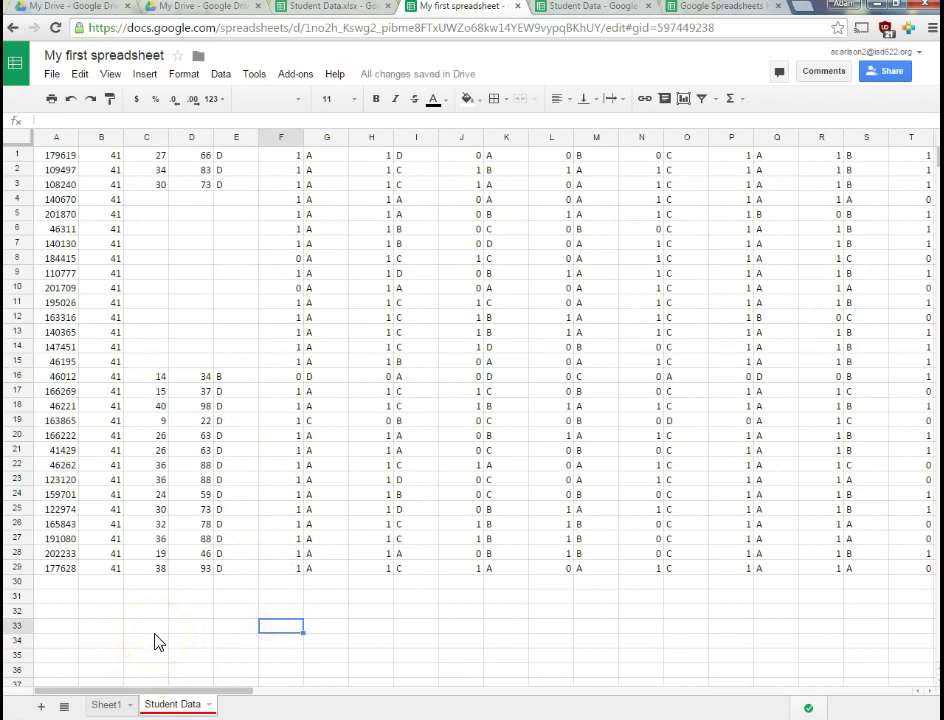
click(79, 74)
click(90, 103)
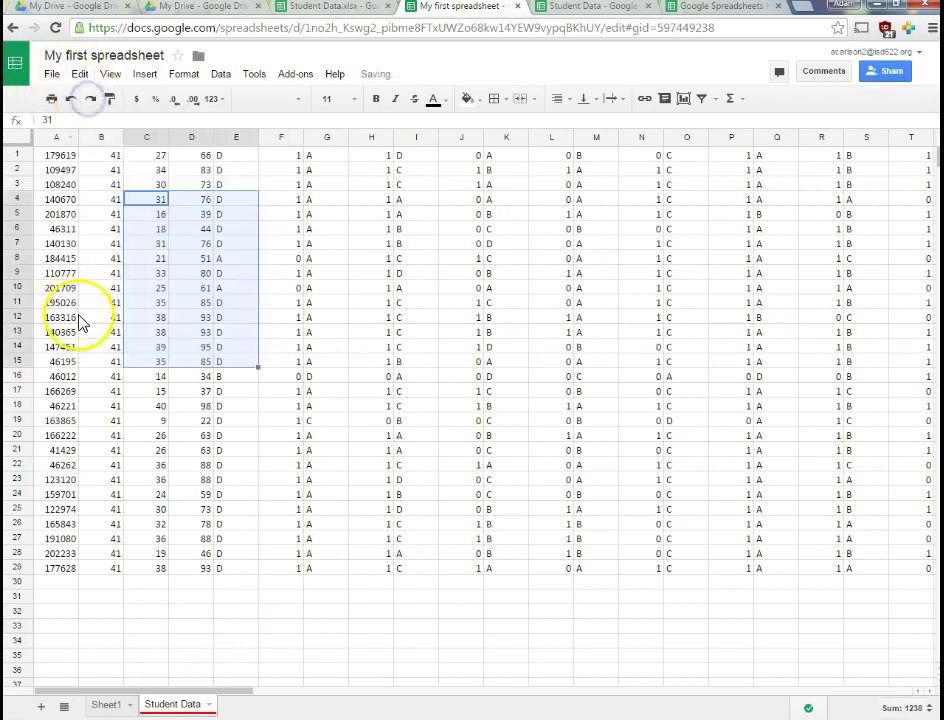
click(236, 600)
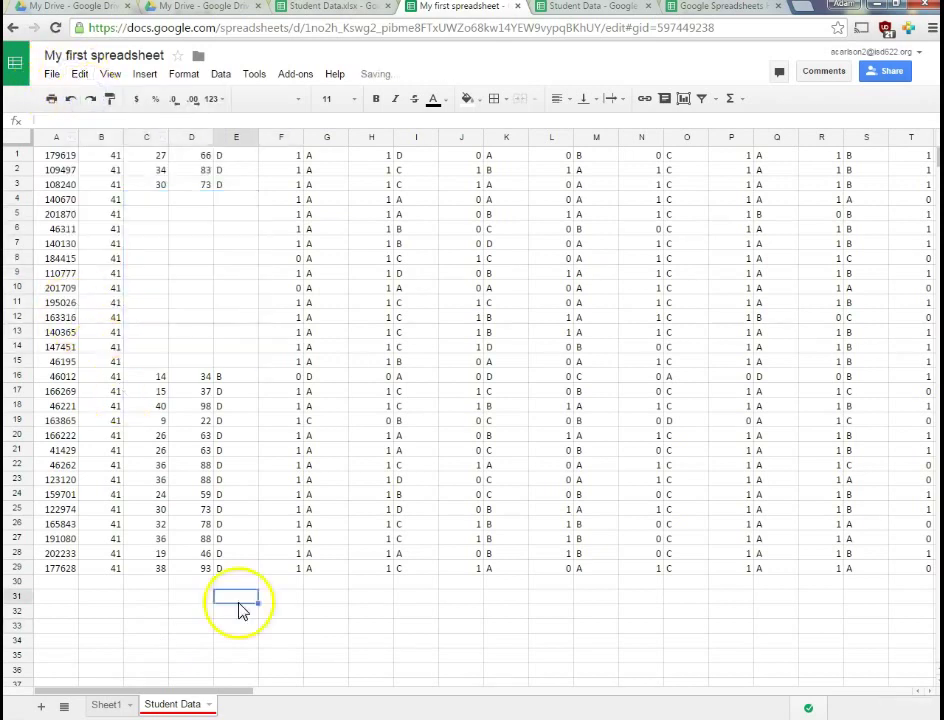
click(71, 100)
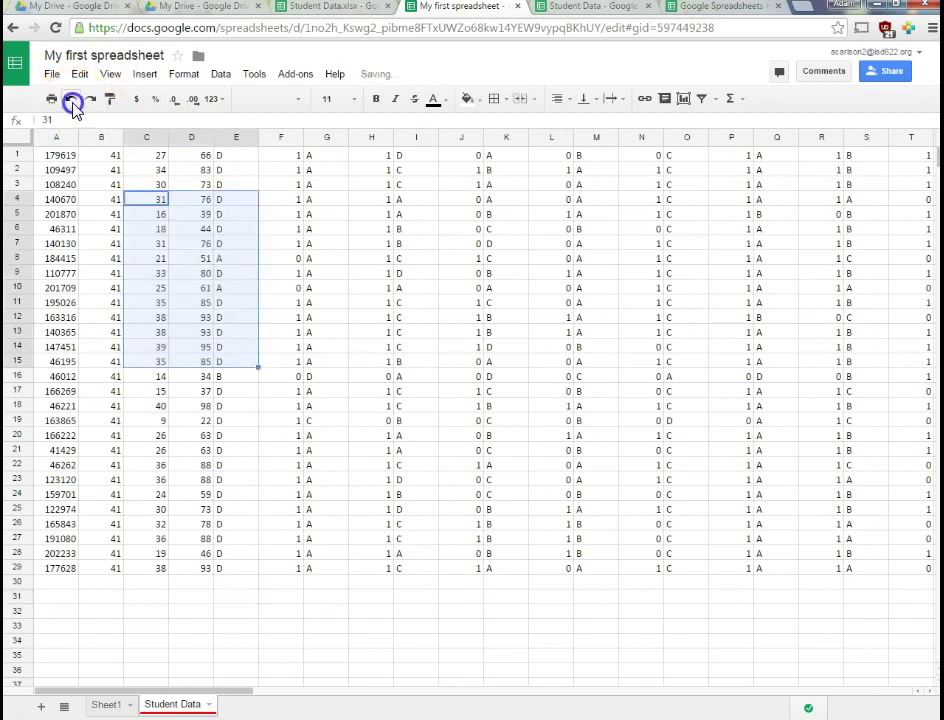
click(236, 570)
key(ctrl+z)
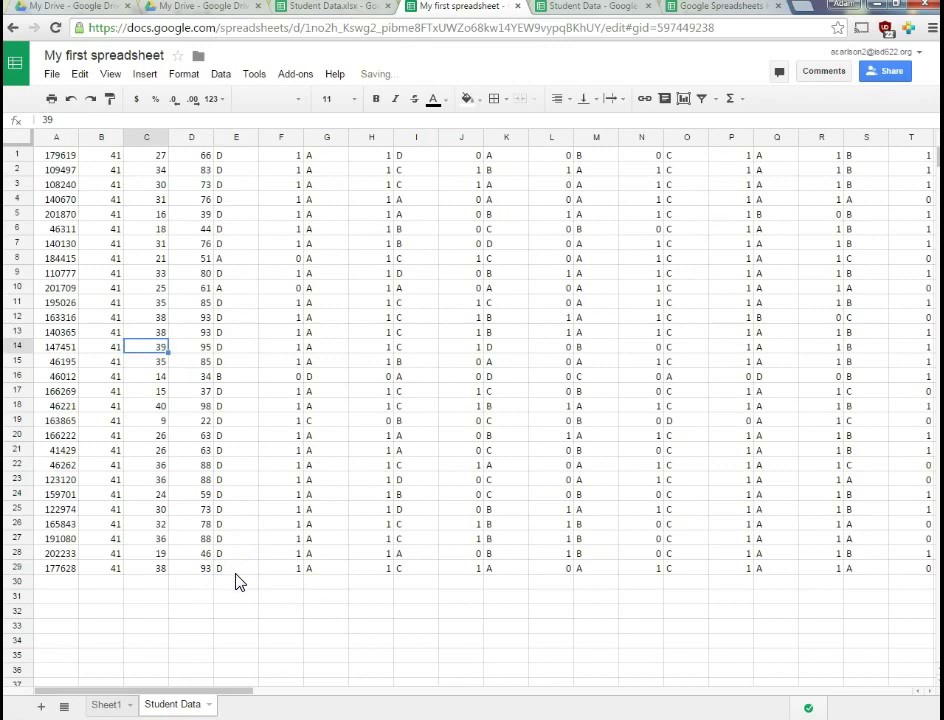
key(ctrl+y)
key(ctrl+z)
click(245, 627)
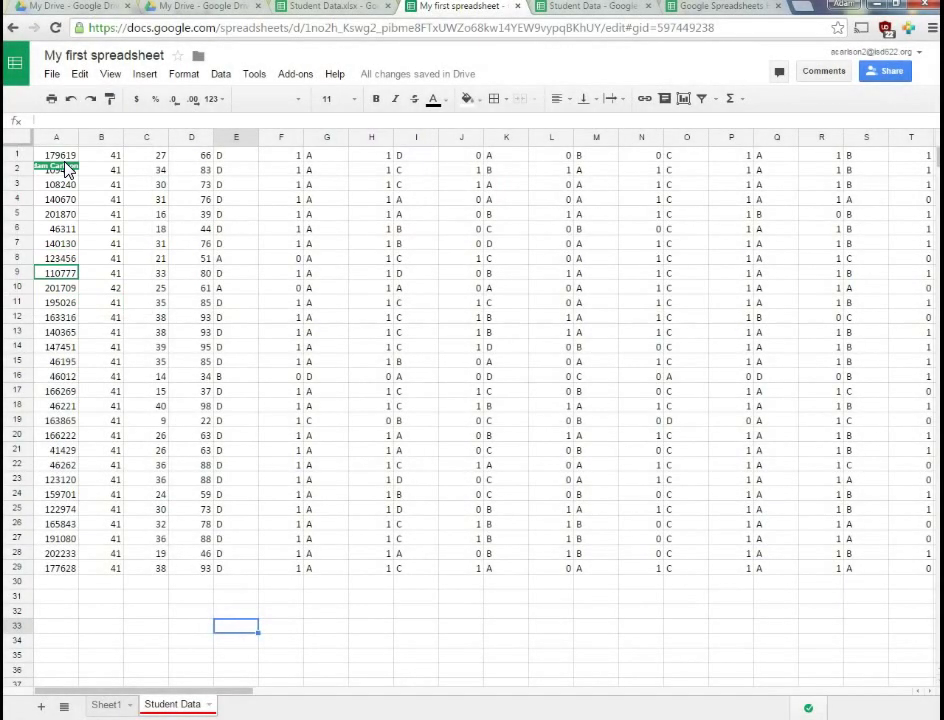
Select A8 to confirm the co-editor changed it to 123456
click(62, 258)
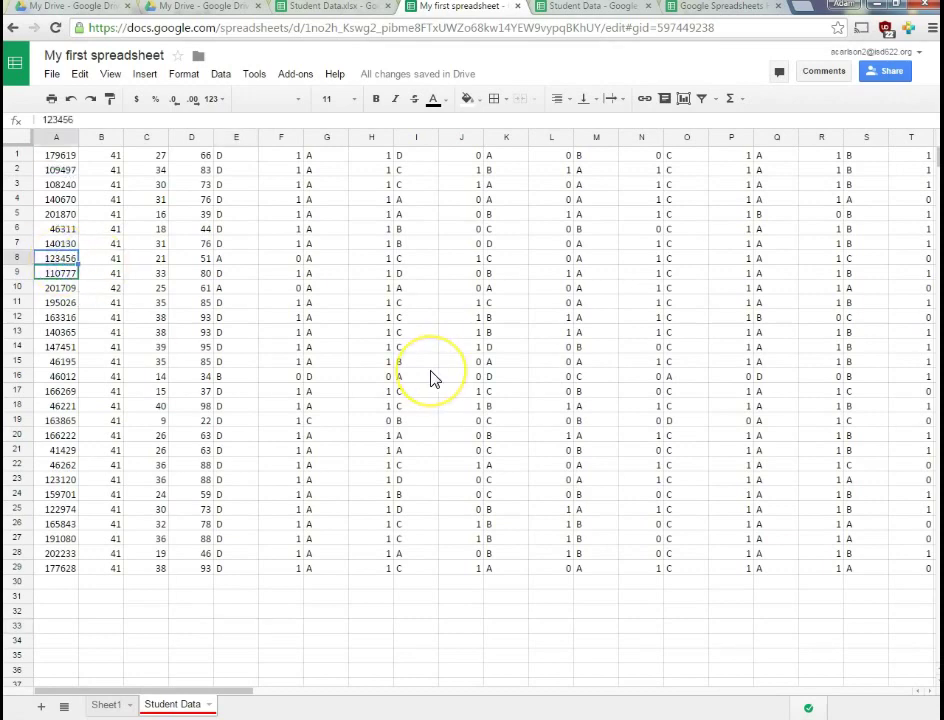